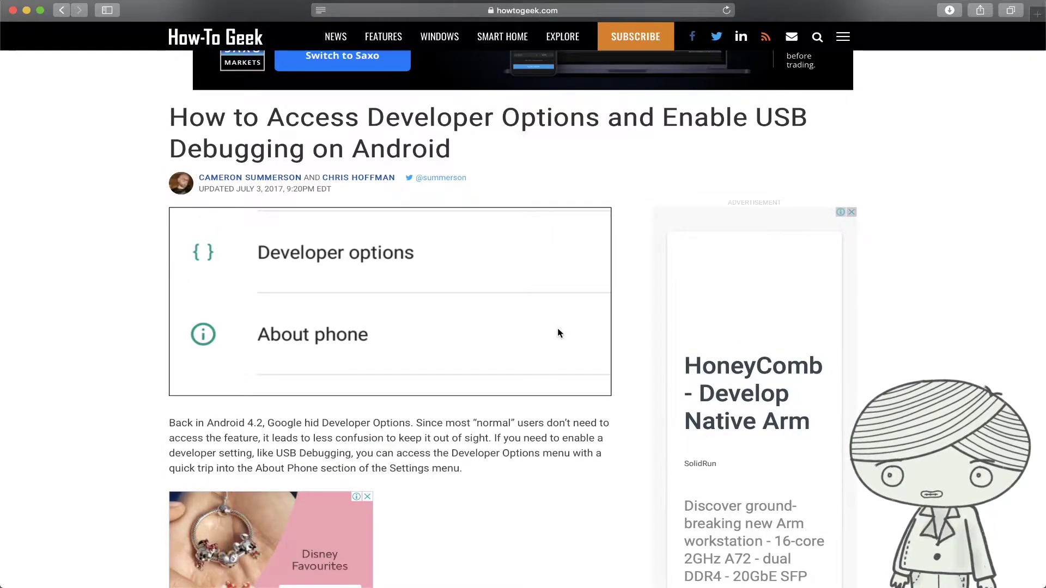
Read the How-To Geek instructions on enabling the Developer options menu through About phone and the Build number field.
{"action": "scroll", "coordinate": [557, 329], "scroll_direction": "down", "scroll_amount": 10}
{"action": "scroll", "coordinate": [556, 333], "scroll_direction": "down", "scroll_amount": 5}
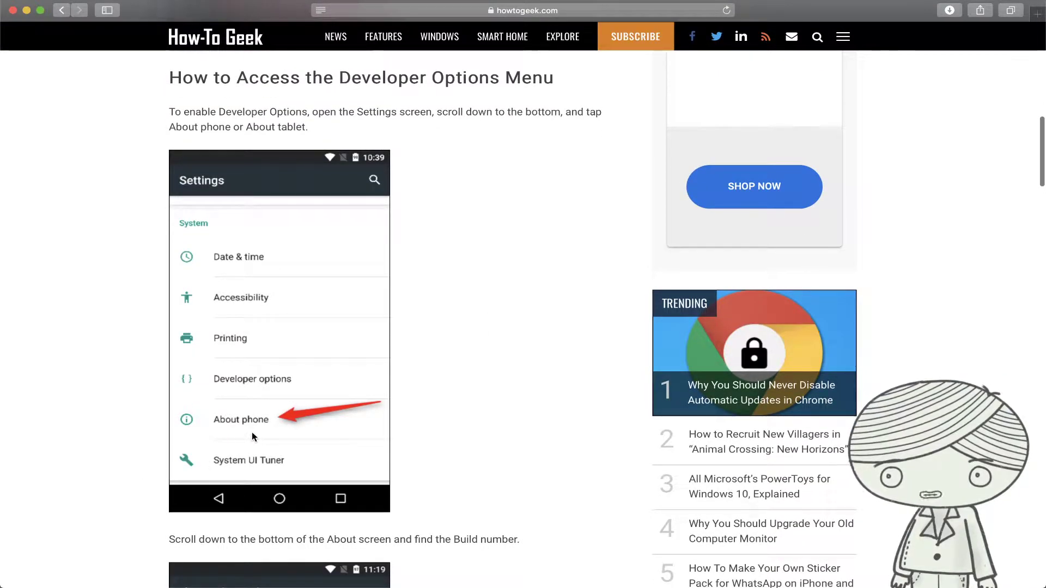
{"action": "scroll", "coordinate": [253, 435], "scroll_direction": "down", "scroll_amount": 6}
{"action": "scroll", "coordinate": [259, 431], "scroll_direction": "down", "scroll_amount": 2}
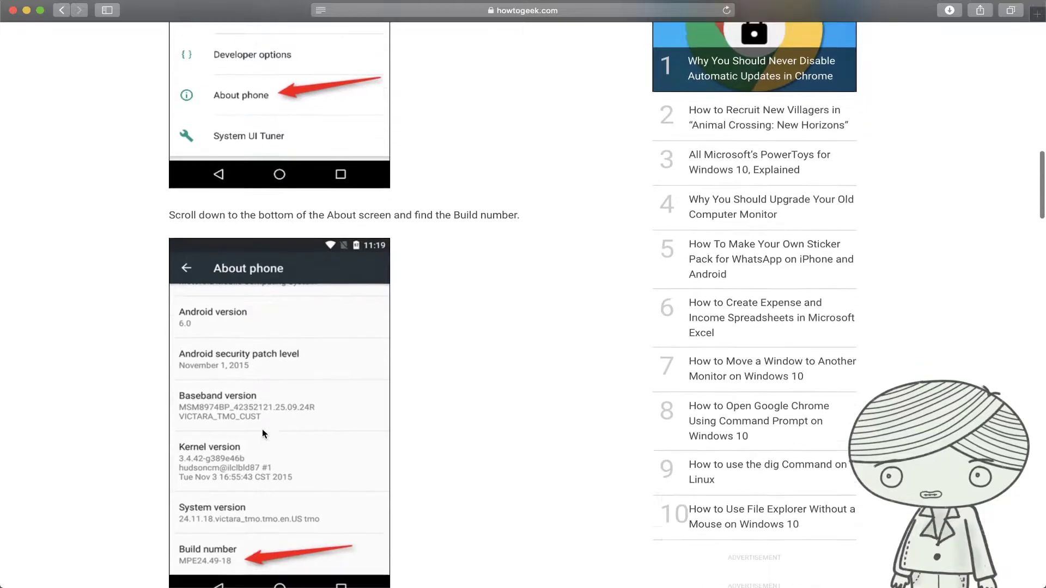
{"action": "scroll", "coordinate": [299, 352], "scroll_direction": "down", "scroll_amount": 3}
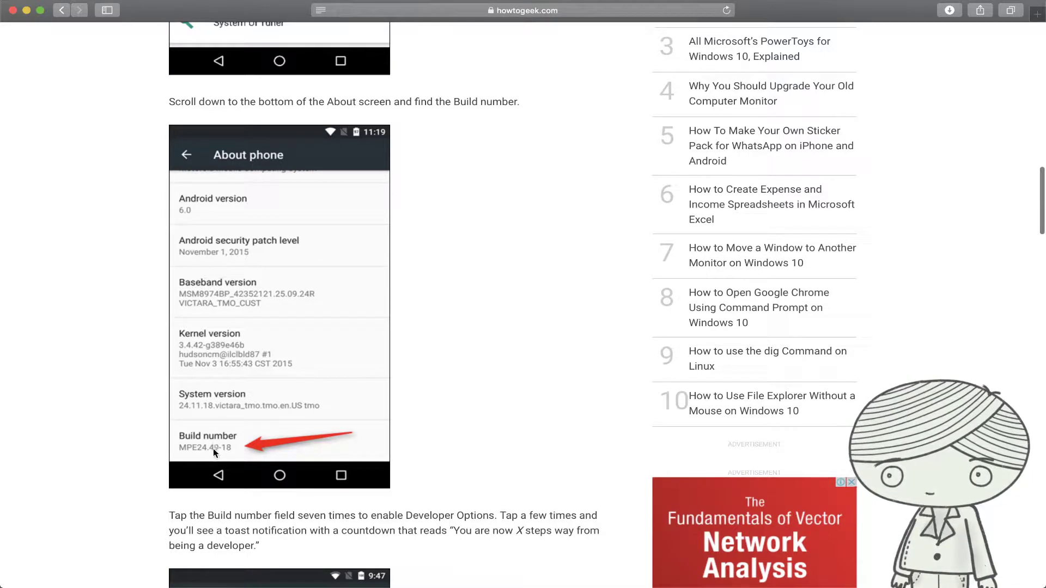
{"action": "scroll", "coordinate": [271, 441], "scroll_direction": "down", "scroll_amount": 6}
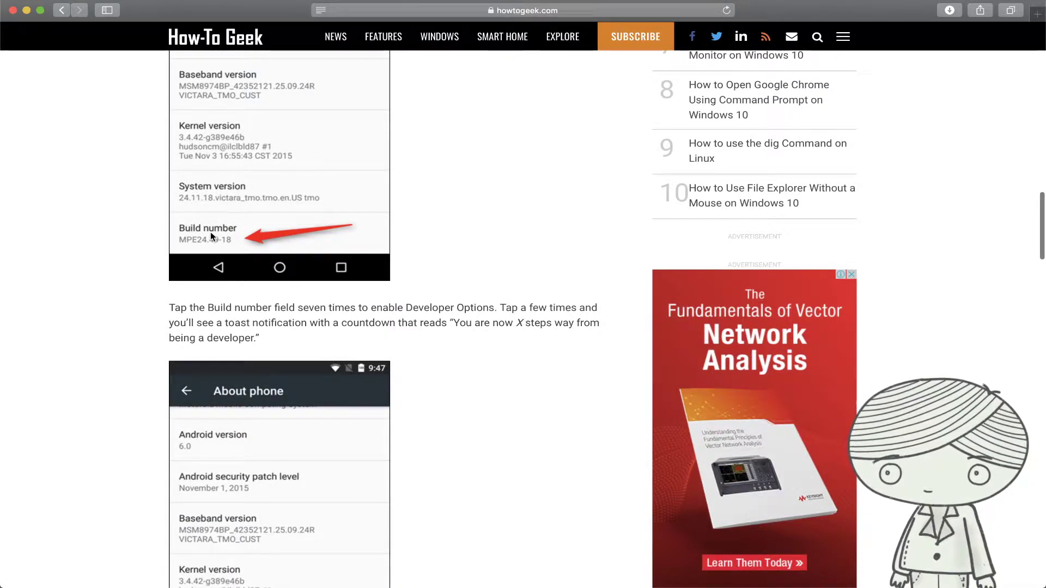
{"action": "scroll", "coordinate": [375, 336], "scroll_direction": "down", "scroll_amount": 3}
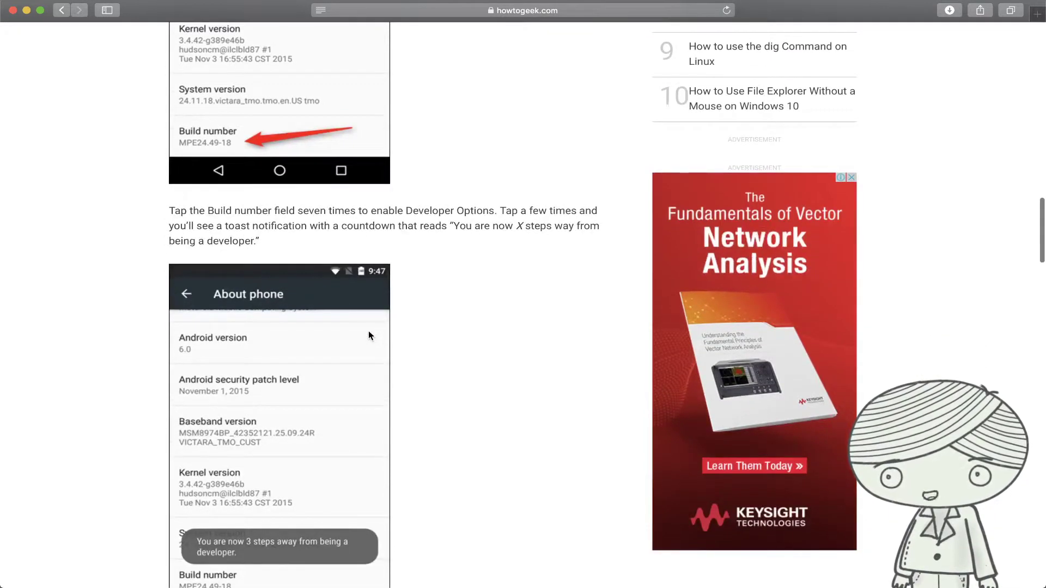
{"action": "scroll", "coordinate": [368, 334], "scroll_direction": "down", "scroll_amount": 3}
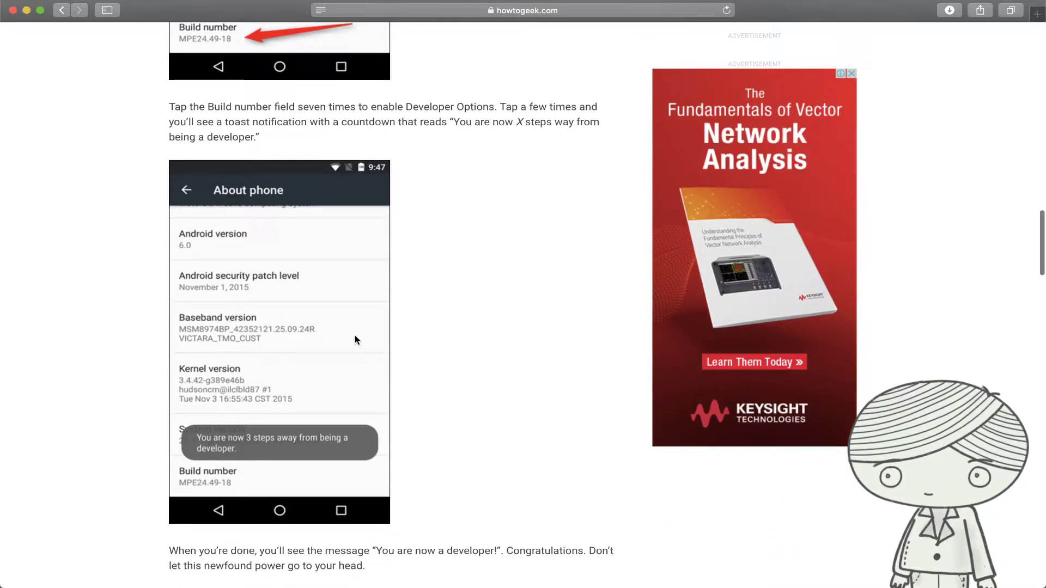
{"action": "scroll", "coordinate": [294, 289], "scroll_direction": "down", "scroll_amount": 8}
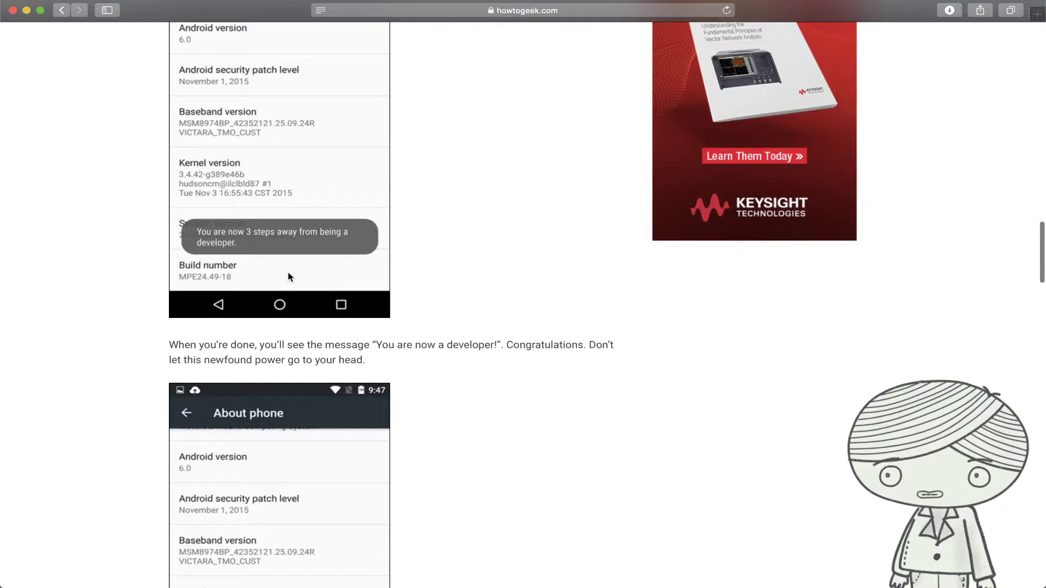
{"action": "scroll", "coordinate": [290, 280], "scroll_direction": "down", "scroll_amount": 6}
{"action": "scroll", "coordinate": [159, 343], "scroll_direction": "up", "scroll_amount": 2}
{"action": "scroll", "coordinate": [260, 327], "scroll_direction": "down", "scroll_amount": 5}
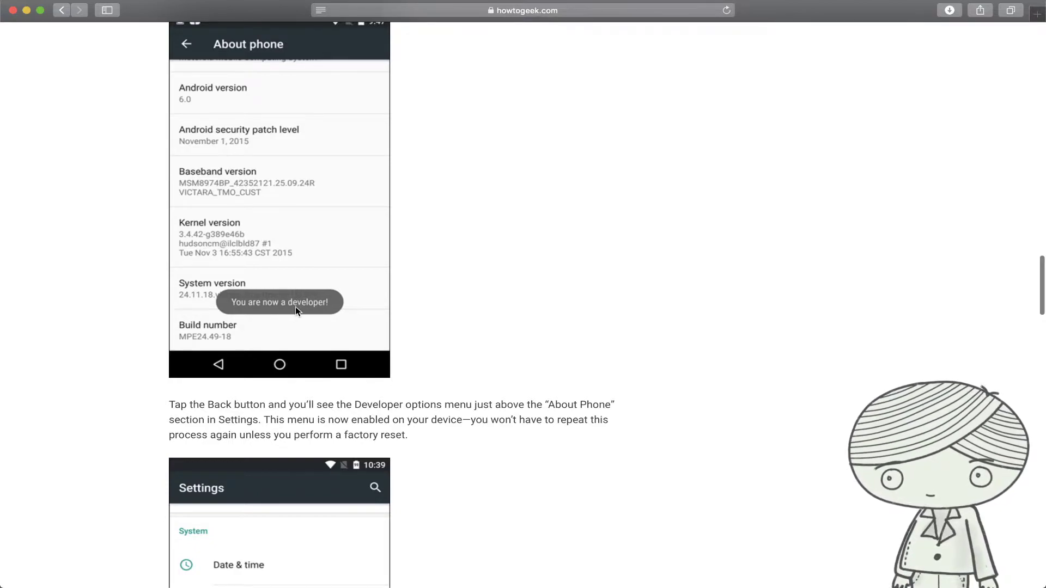
{"action": "scroll", "coordinate": [381, 490], "scroll_direction": "down", "scroll_amount": 5}
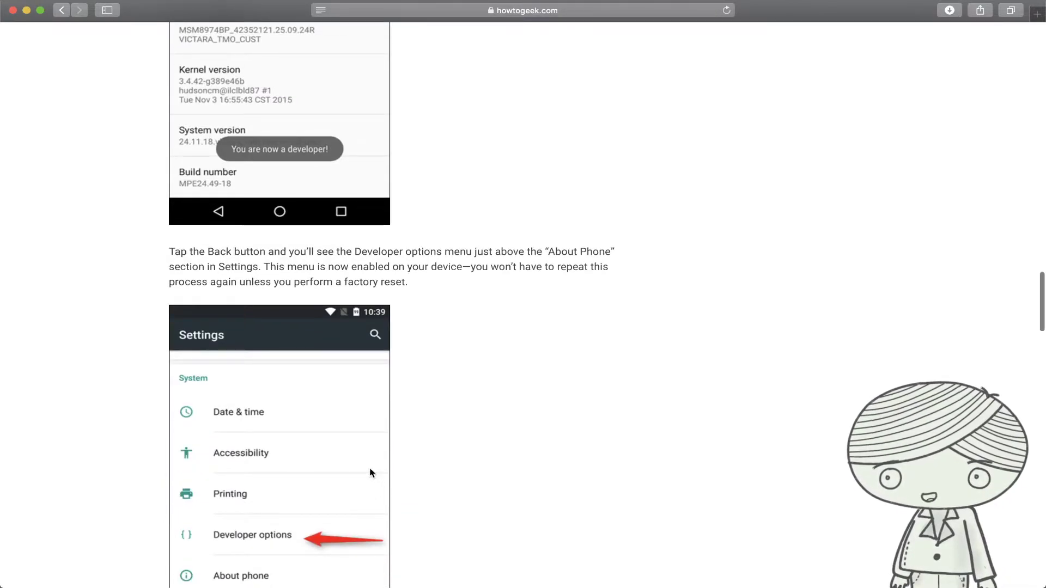
{"action": "scroll", "coordinate": [369, 474], "scroll_direction": "down", "scroll_amount": 5}
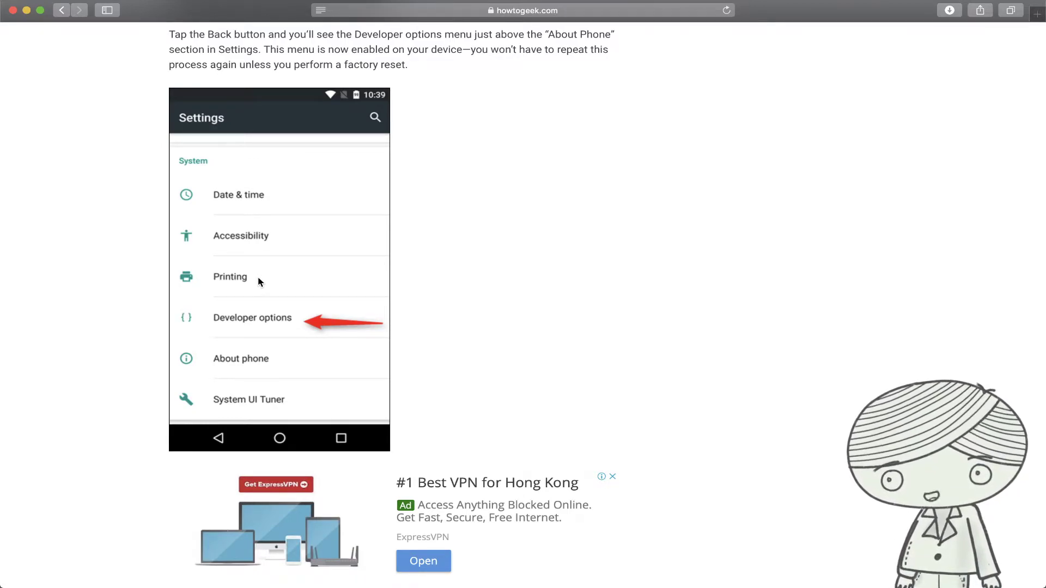
Switch to the Android Build diagram to review the Android SDK stage.
{"action": "key", "text": "super+Tab"}
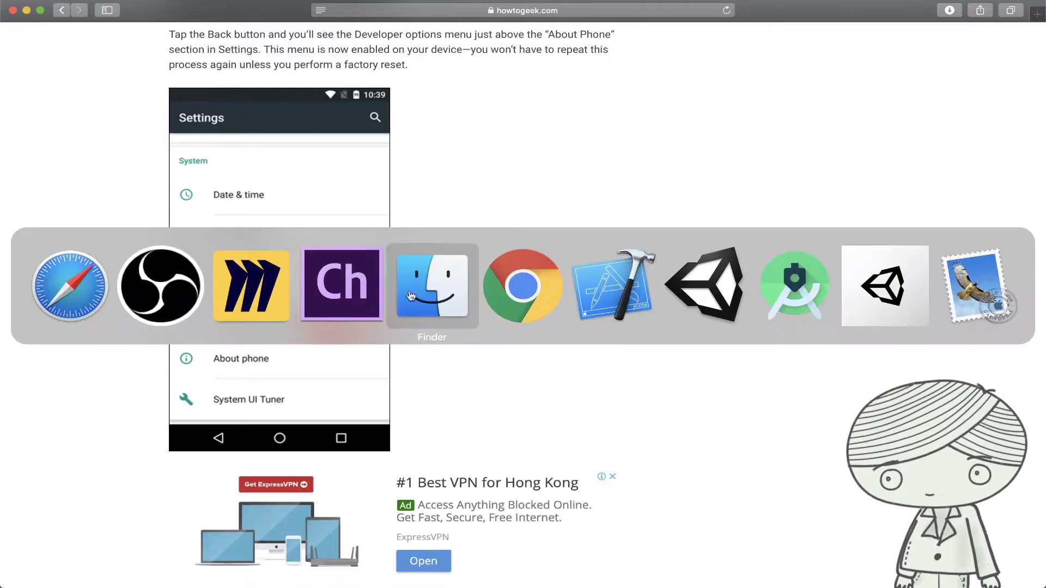
{"action": "left_click", "coordinate": [266, 319]}
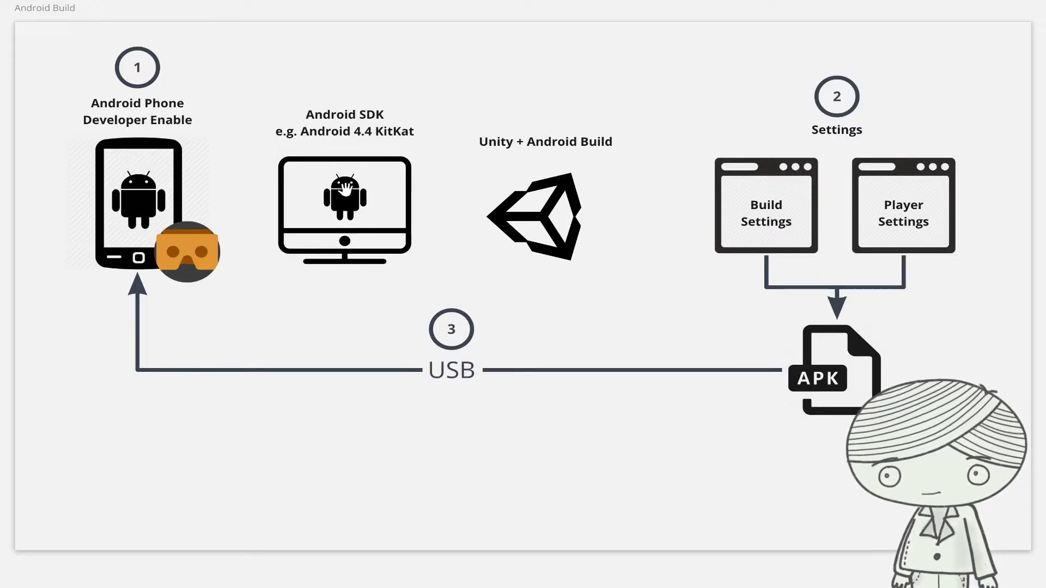
Switch to Android Studio and open the SDK Manager from its welcome window.
{"action": "key", "text": "super+Tab"}
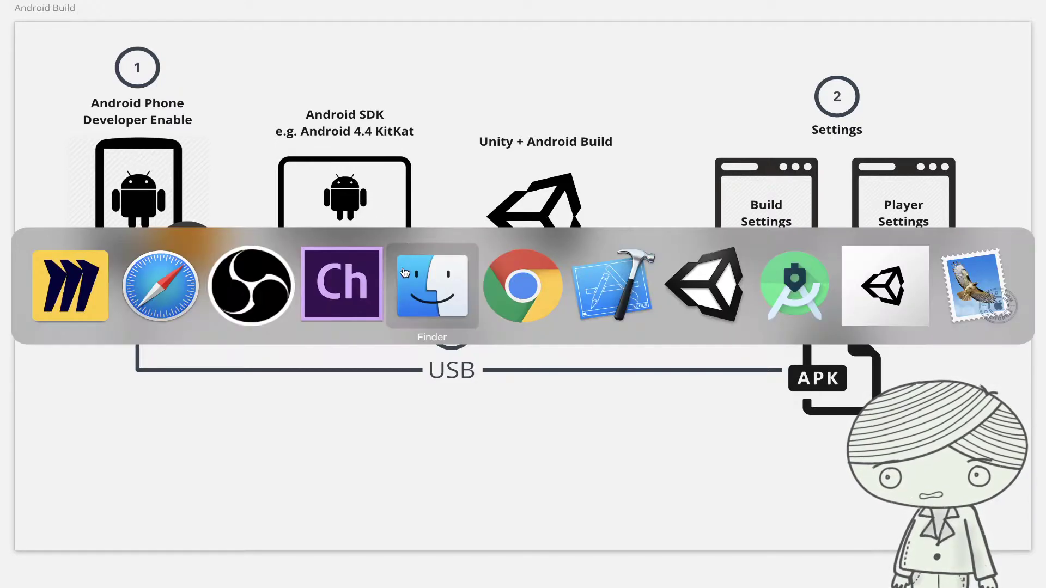
{"action": "left_click", "coordinate": [828, 311]}
{"action": "left_click", "coordinate": [820, 463]}
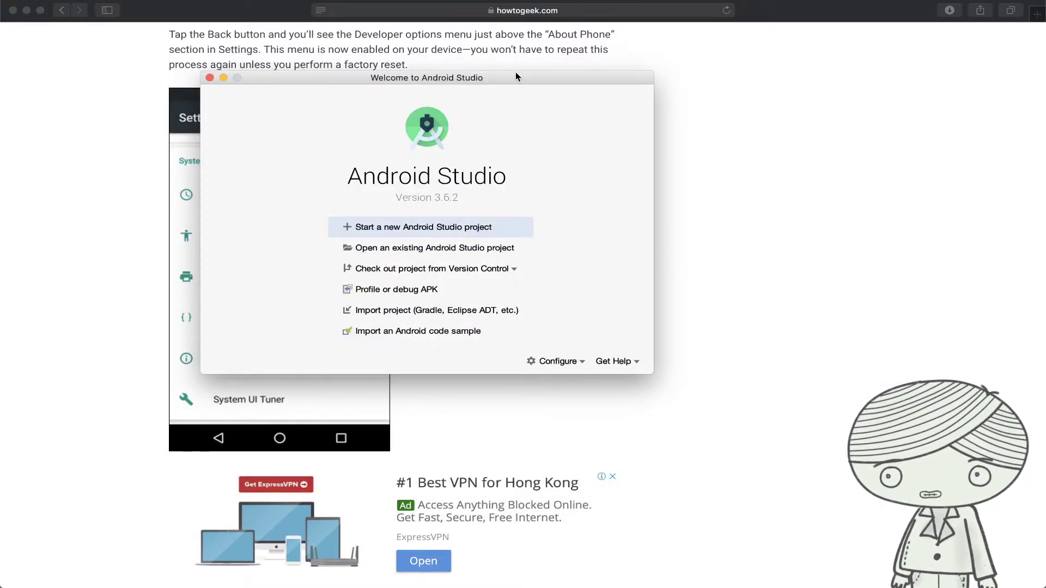
{"action": "left_click_drag", "start_coordinate": [516, 76], "coordinate": [476, 58]}
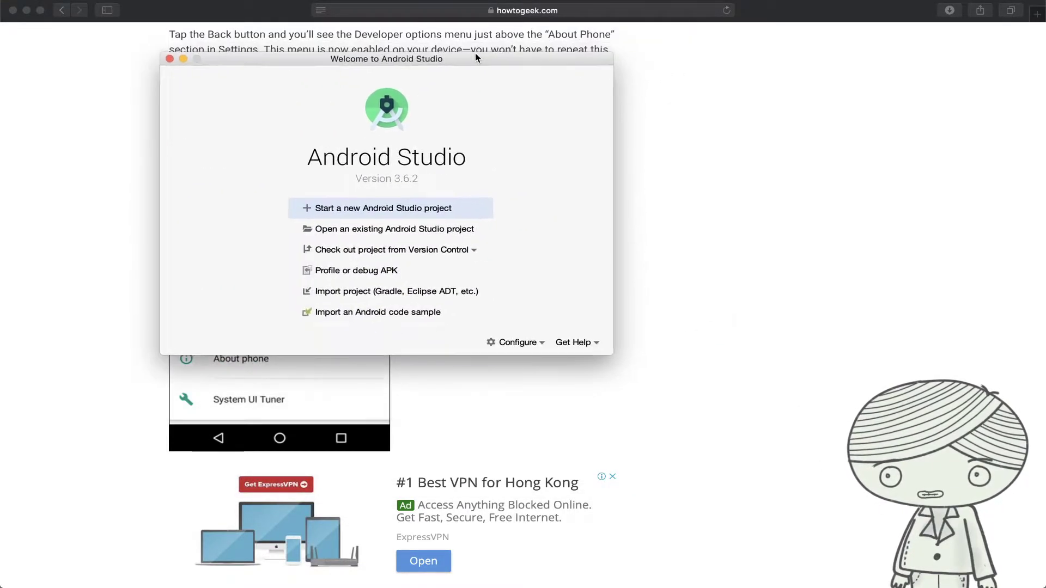
{"action": "left_click", "coordinate": [536, 347]}
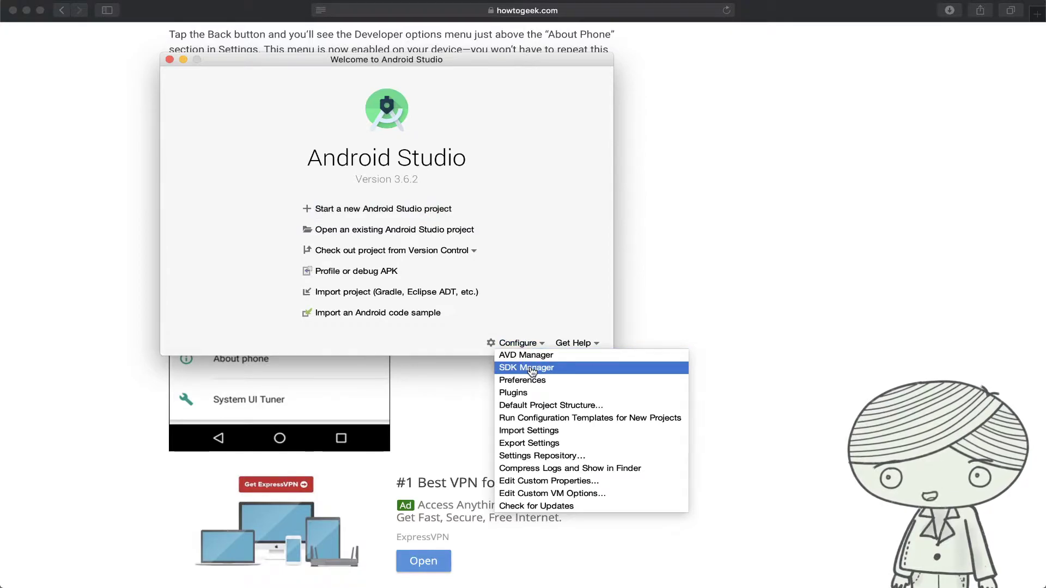
{"action": "left_click", "coordinate": [532, 368]}
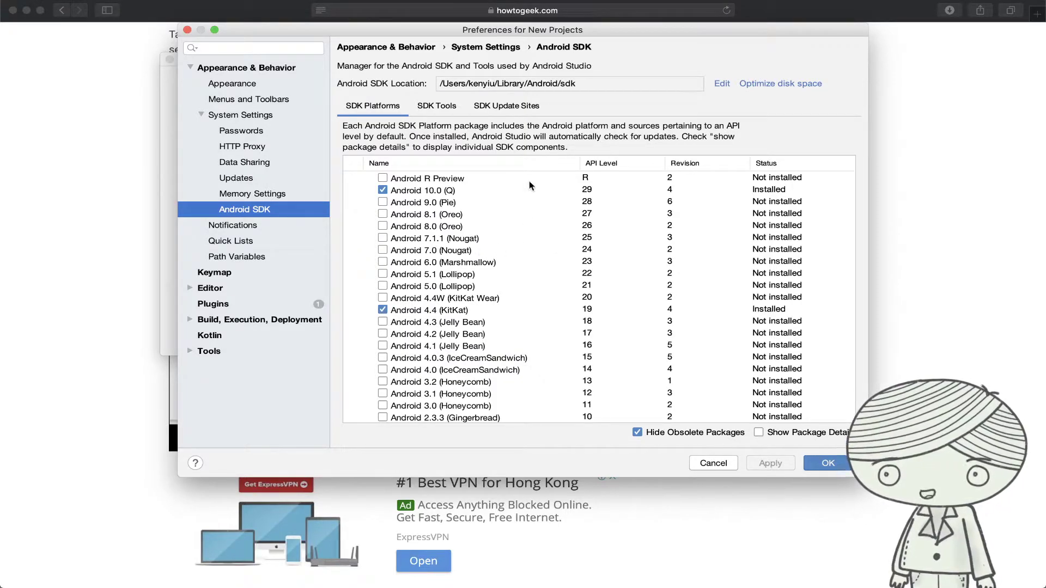
Examine the Android SDK location along with the SDK Platforms and SDK Tools lists.
{"action": "left_click_drag", "start_coordinate": [592, 86], "coordinate": [436, 89]}
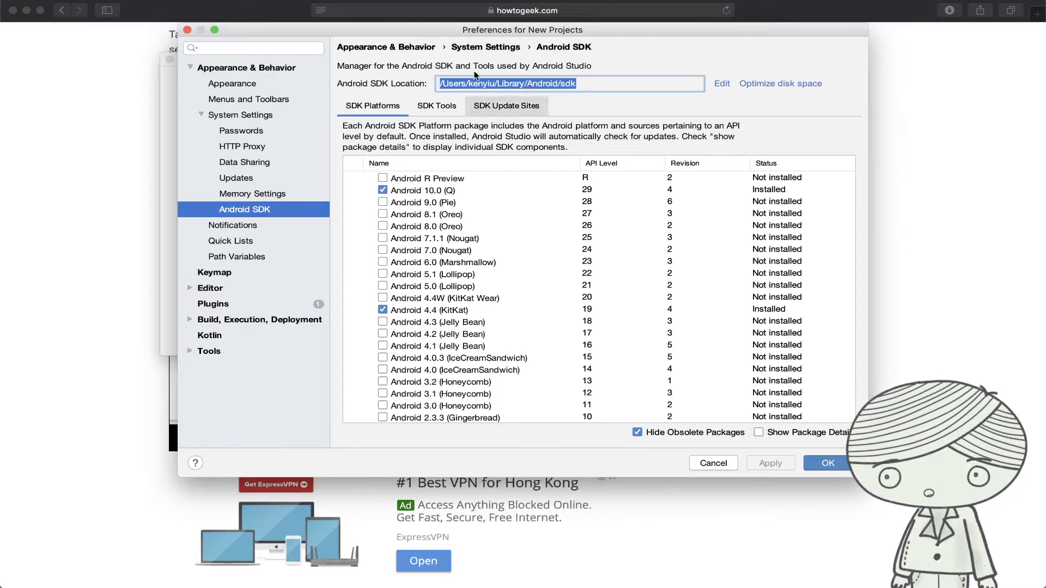
{"action": "left_click_drag", "start_coordinate": [468, 30], "coordinate": [461, 91]}
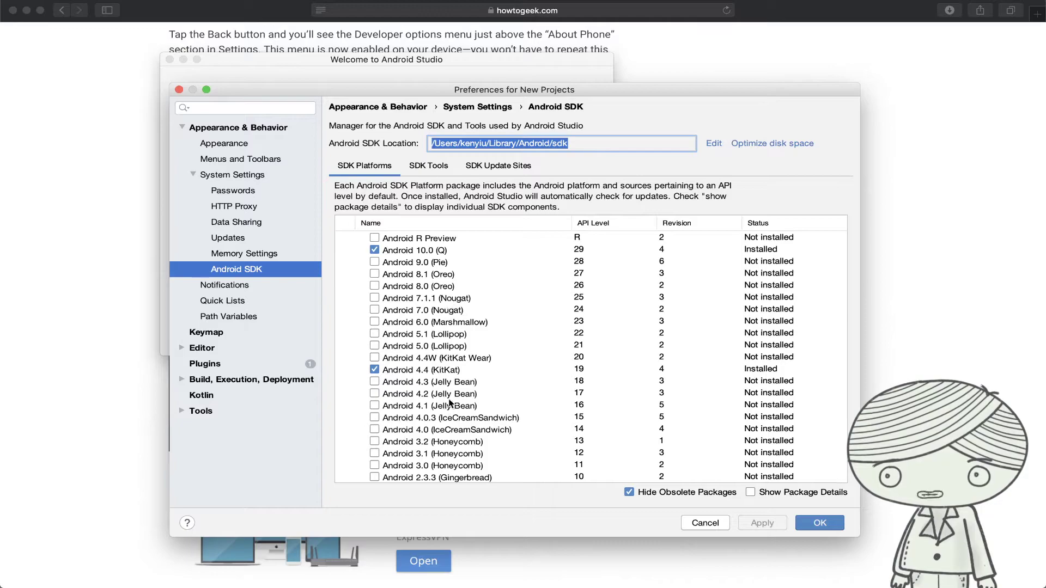
{"action": "left_click", "coordinate": [434, 169]}
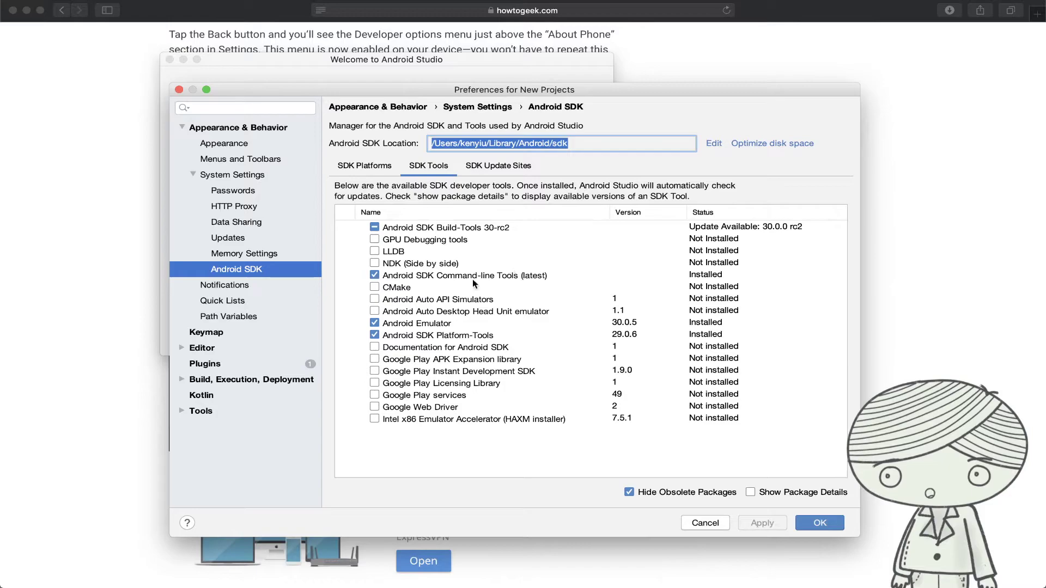
{"action": "left_click", "coordinate": [592, 143]}
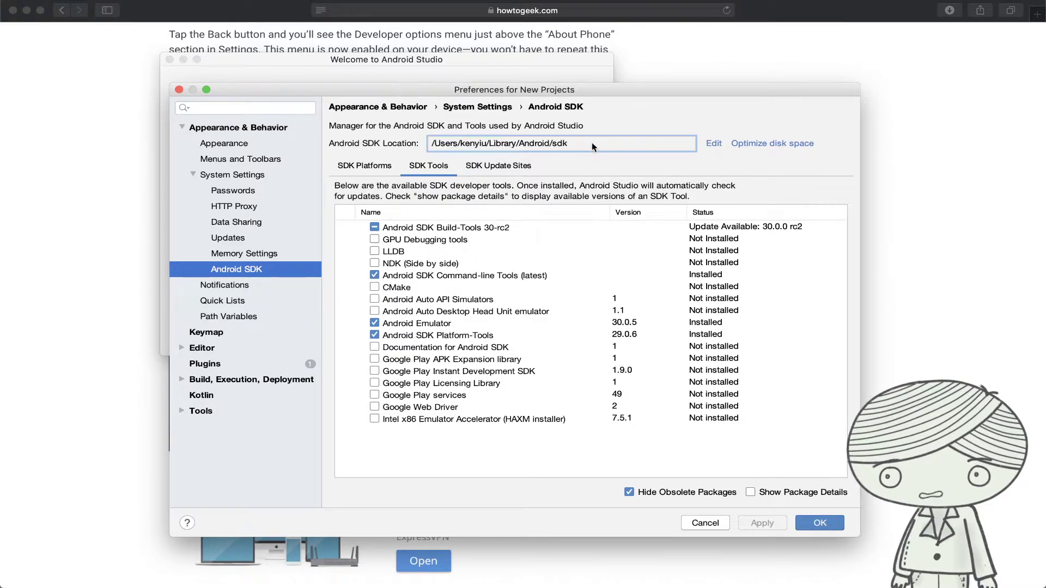
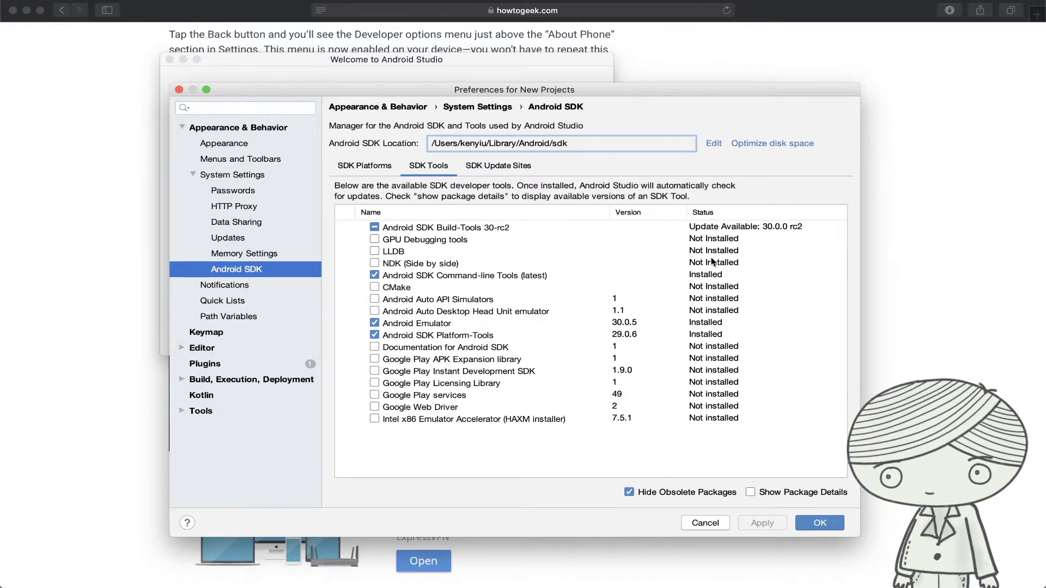
{"action": "left_click_drag", "start_coordinate": [570, 144], "coordinate": [391, 143]}
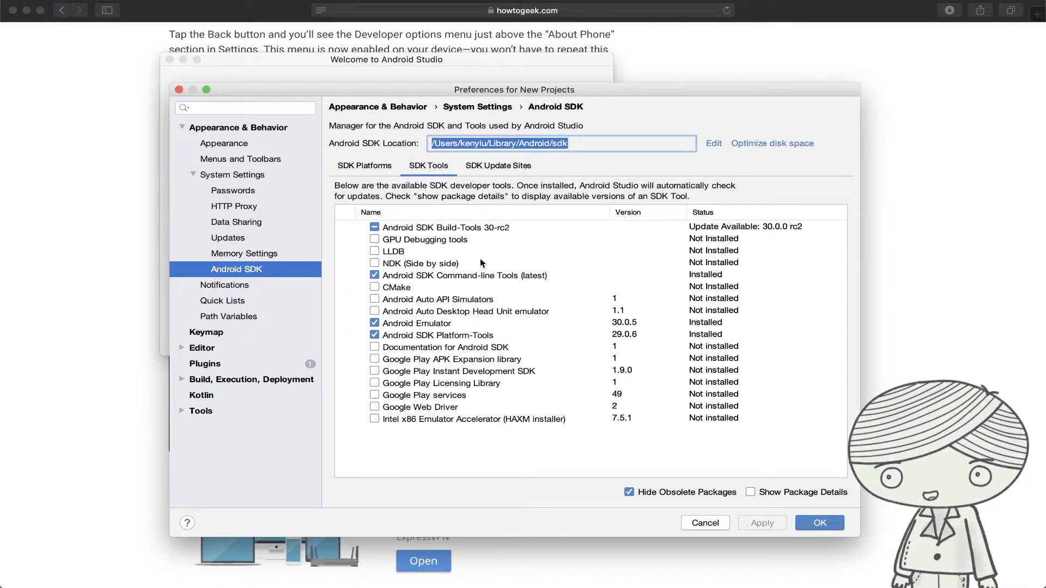
Switch to Unity, open Preferences at External Tools, and close the Build Settings window covering it.
{"action": "key", "text": "super+Tab"}
{"action": "left_click", "coordinate": [885, 286]}
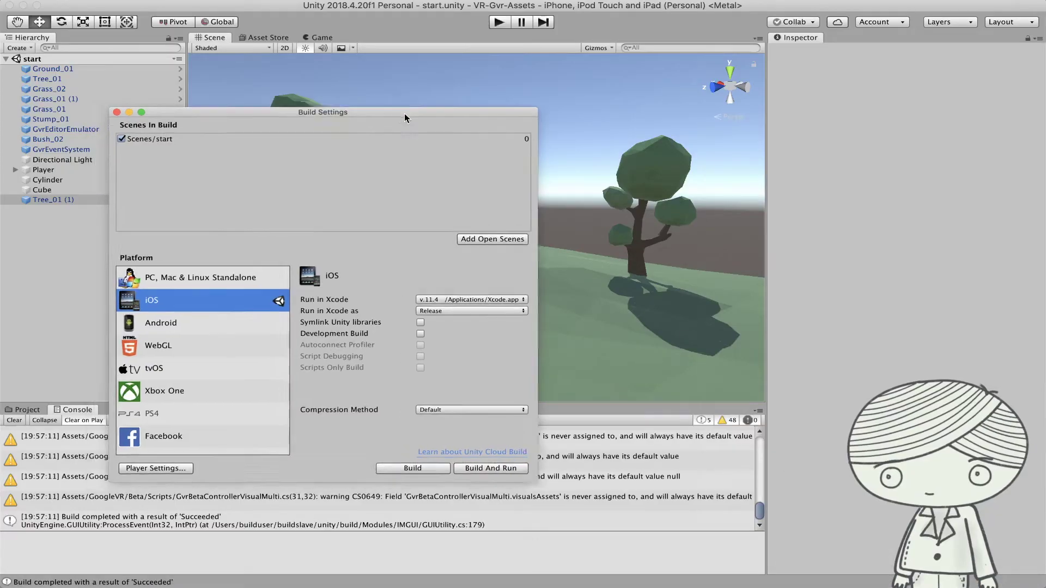
{"action": "left_click_drag", "start_coordinate": [405, 114], "coordinate": [488, 69]}
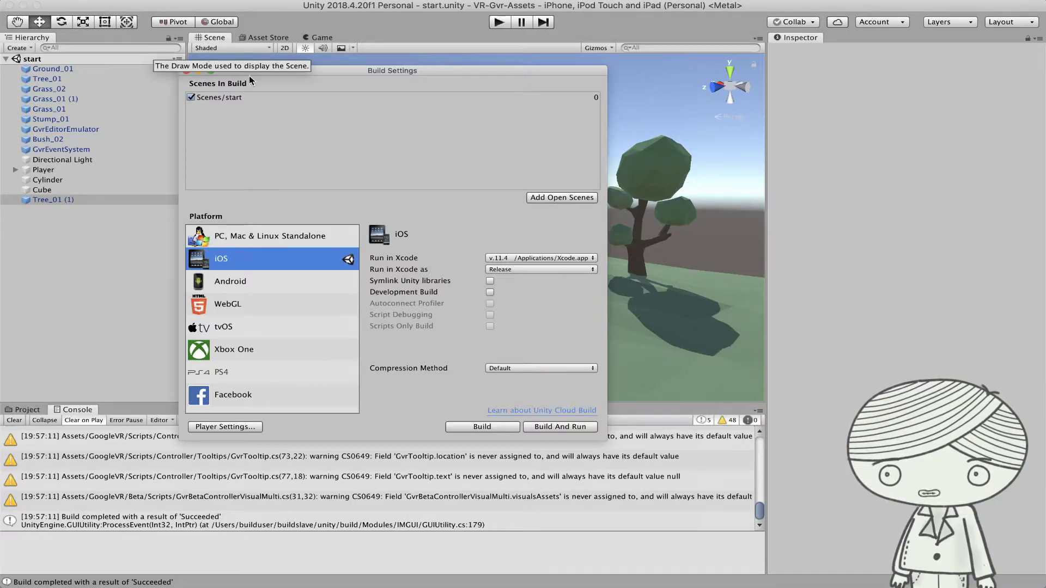
{"action": "left_click", "coordinate": [166, 57]}
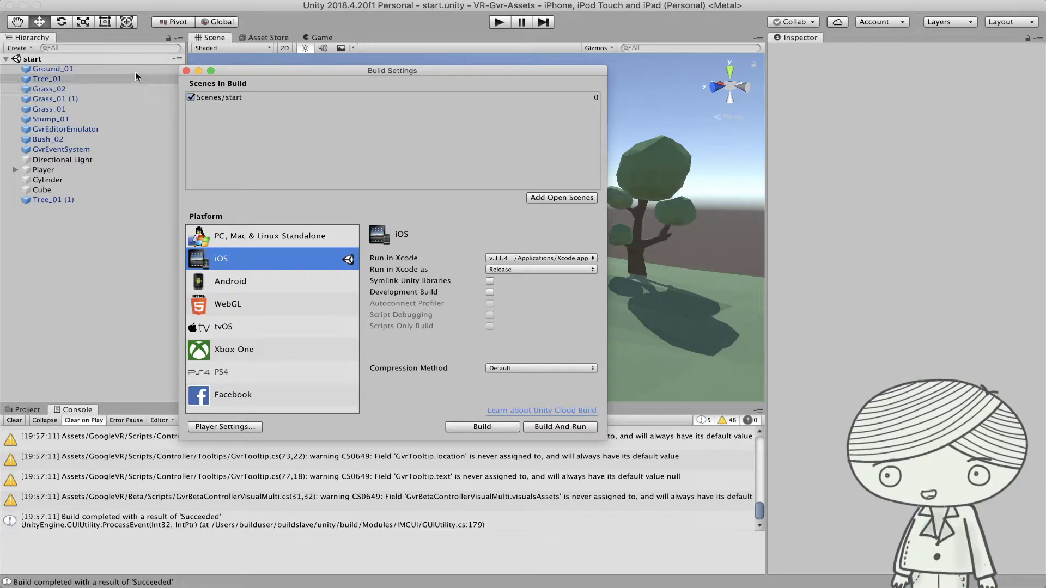
{"action": "left_click", "coordinate": [52, 1]}
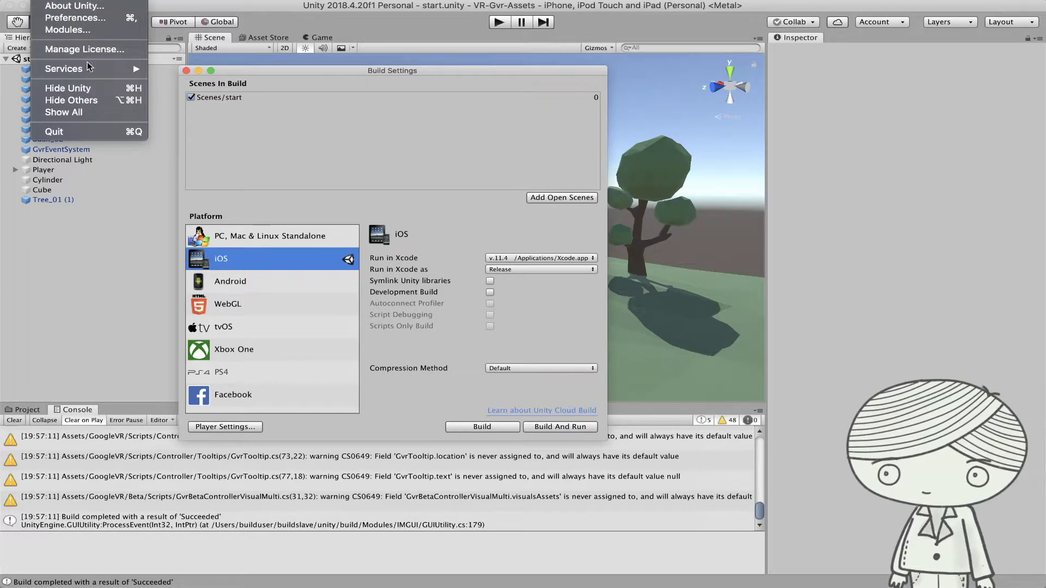
{"action": "left_click", "coordinate": [76, 18]}
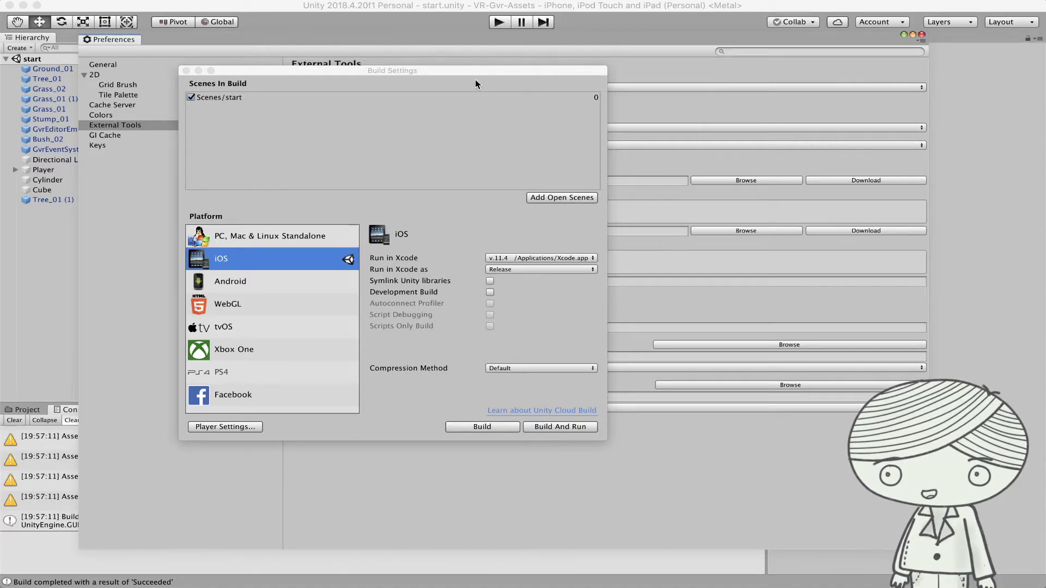
{"action": "left_click", "coordinate": [195, 81]}
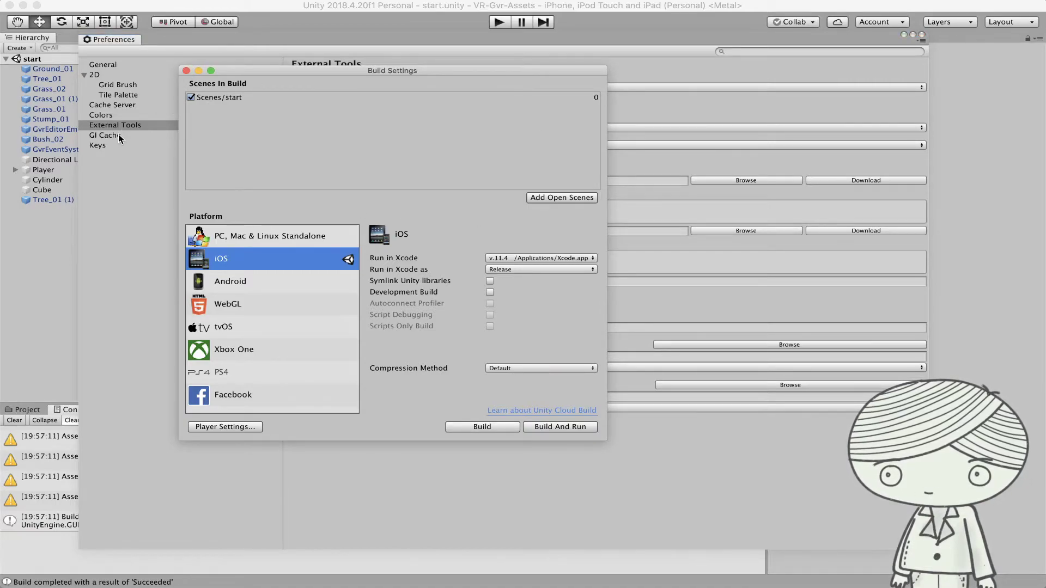
{"action": "left_click", "coordinate": [185, 70]}
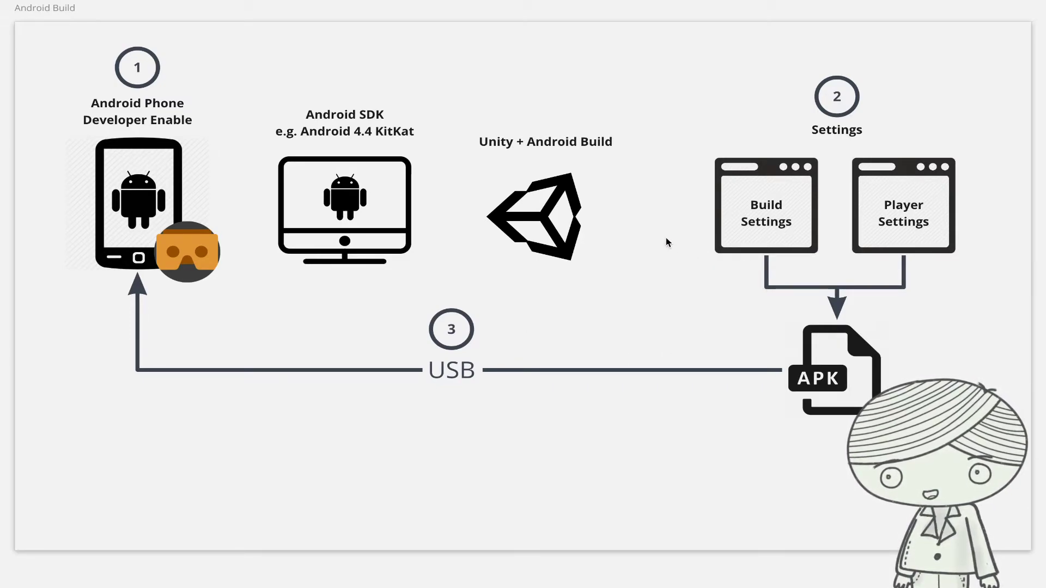
Switch from the diagram back to Unity and close the Preferences window.
{"action": "key", "text": "super+Tab"}
{"action": "left_click", "coordinate": [345, 289]}
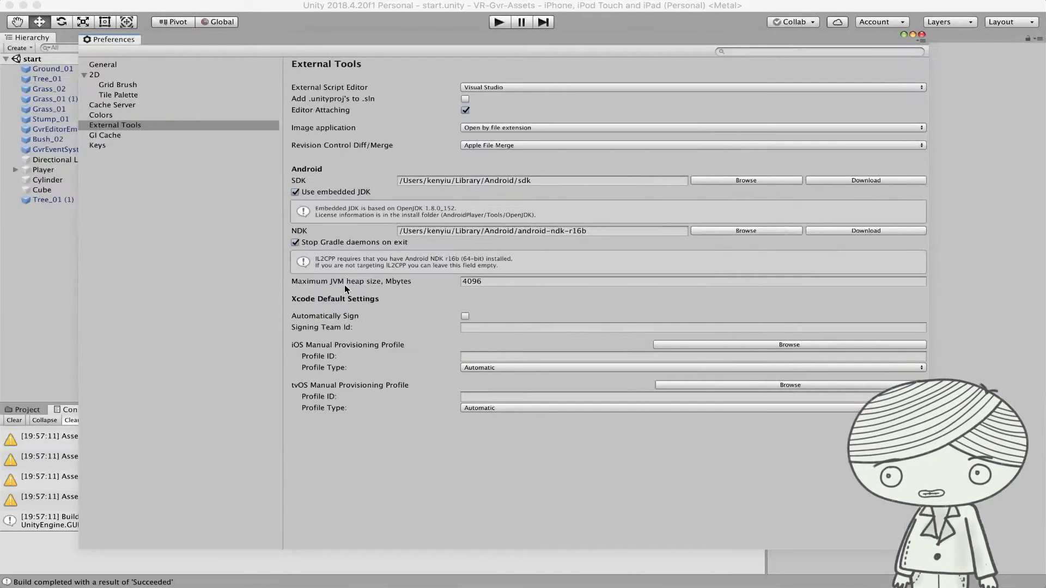
{"action": "left_click", "coordinate": [922, 34]}
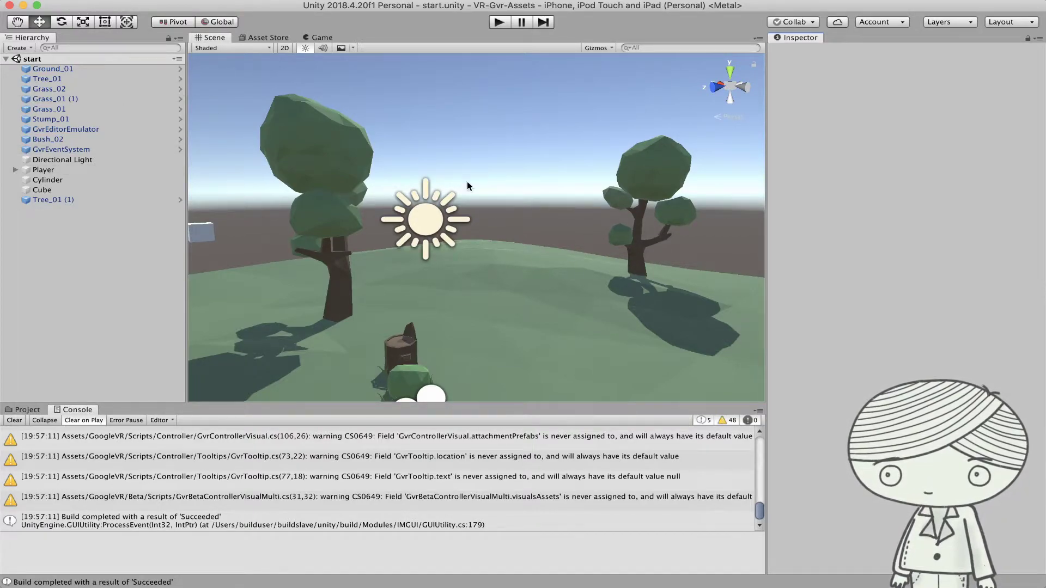
Open Build Settings and select Android in the platform list.
{"action": "left_click", "coordinate": [87, 0]}
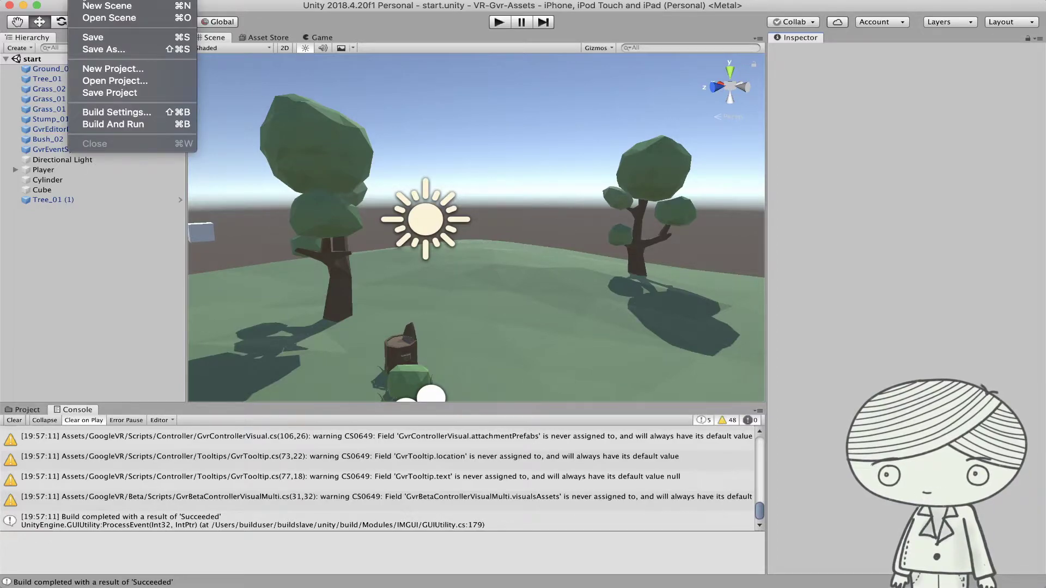
{"action": "left_click", "coordinate": [128, 115]}
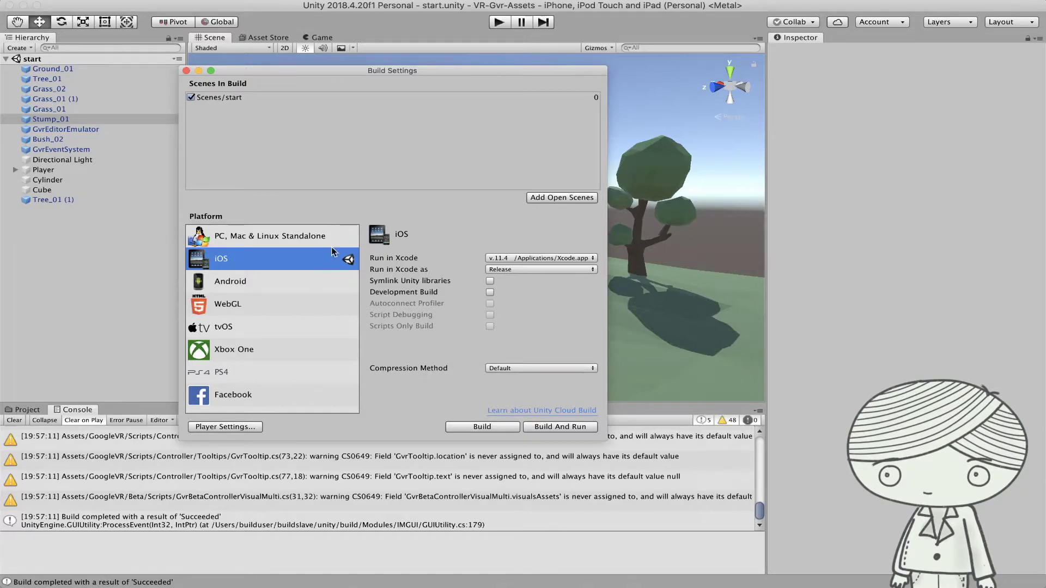
{"action": "left_click", "coordinate": [243, 284]}
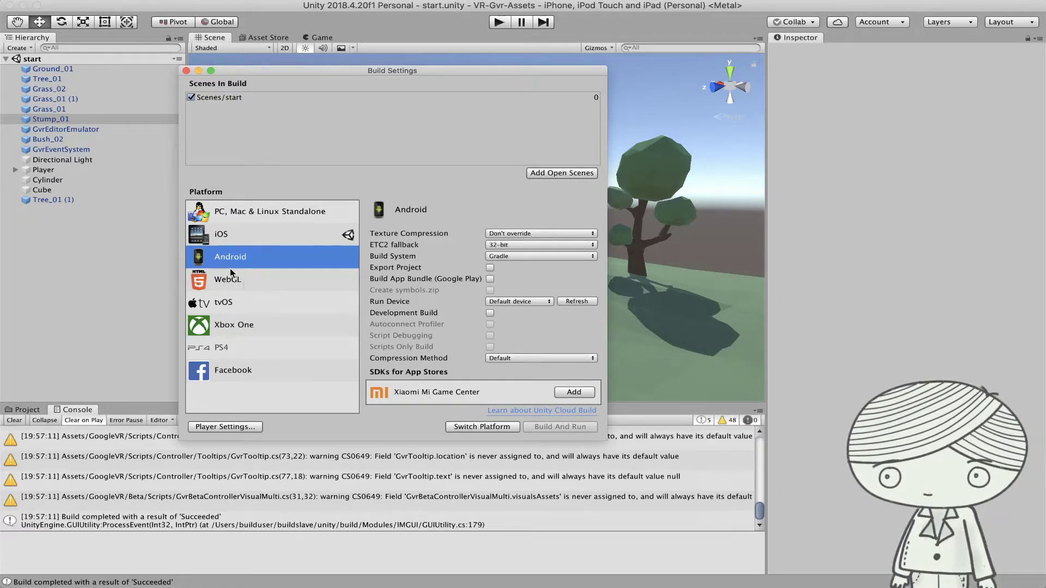
Switch the project's active build platform to Android and reposition the Build Settings window.
{"action": "left_click", "coordinate": [473, 427]}
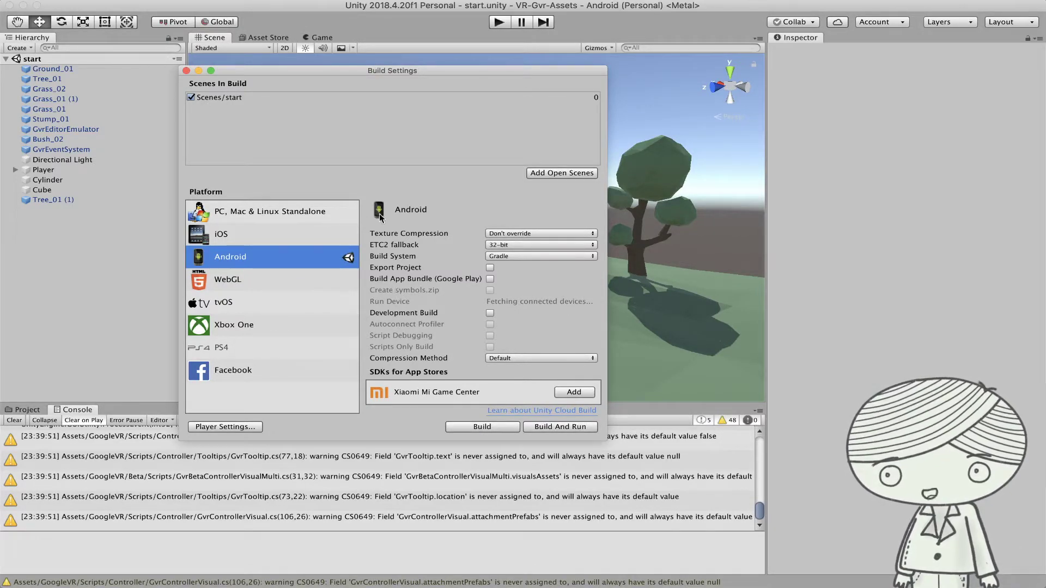
{"action": "left_click_drag", "start_coordinate": [369, 70], "coordinate": [342, 108]}
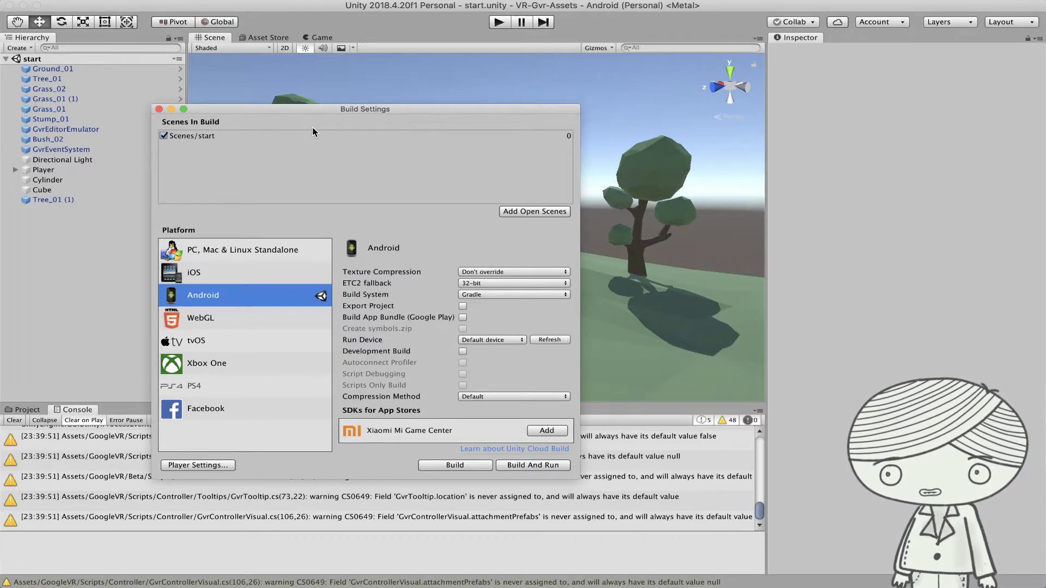
{"action": "left_click_drag", "start_coordinate": [435, 107], "coordinate": [355, 79]}
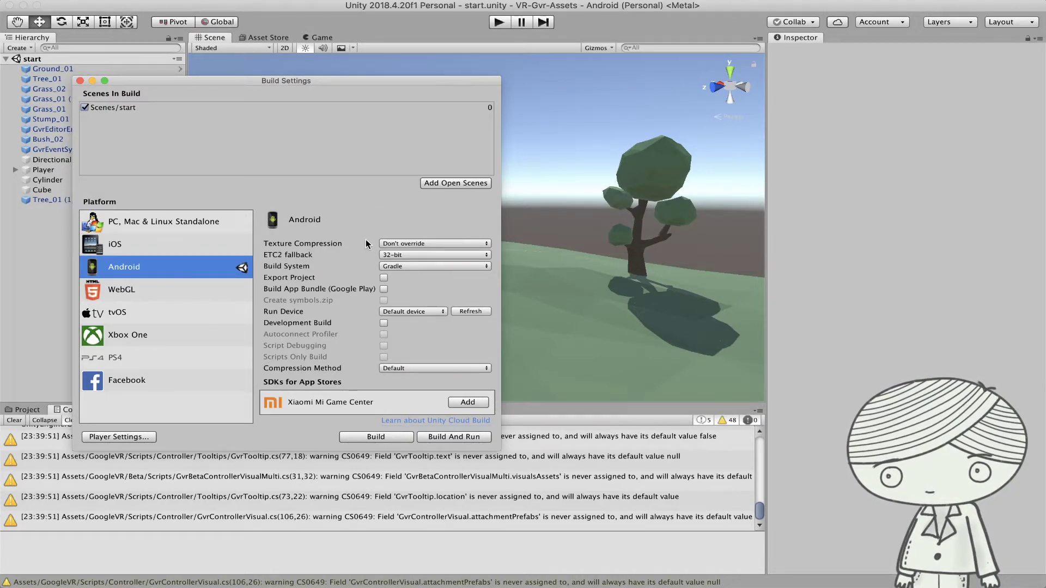
Open the Android Player Settings, collapse Other Settings, and expand XR Settings to examine the virtual reality support and SDK options.
{"action": "left_click", "coordinate": [116, 440]}
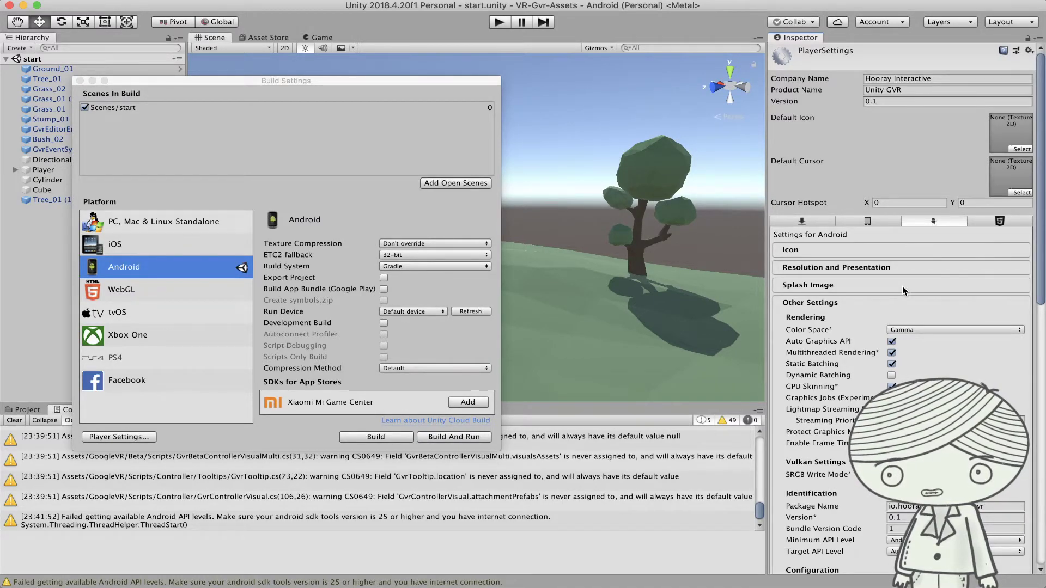
{"action": "scroll", "coordinate": [900, 282], "scroll_direction": "down", "scroll_amount": 3}
{"action": "scroll", "coordinate": [898, 270], "scroll_direction": "down", "scroll_amount": 15}
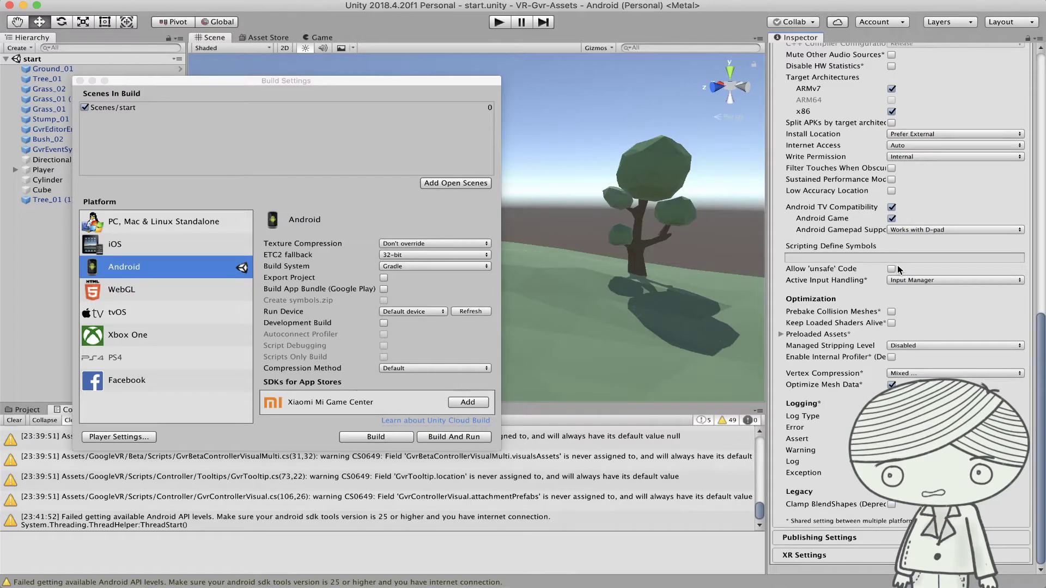
{"action": "scroll", "coordinate": [861, 332], "scroll_direction": "up", "scroll_amount": 15}
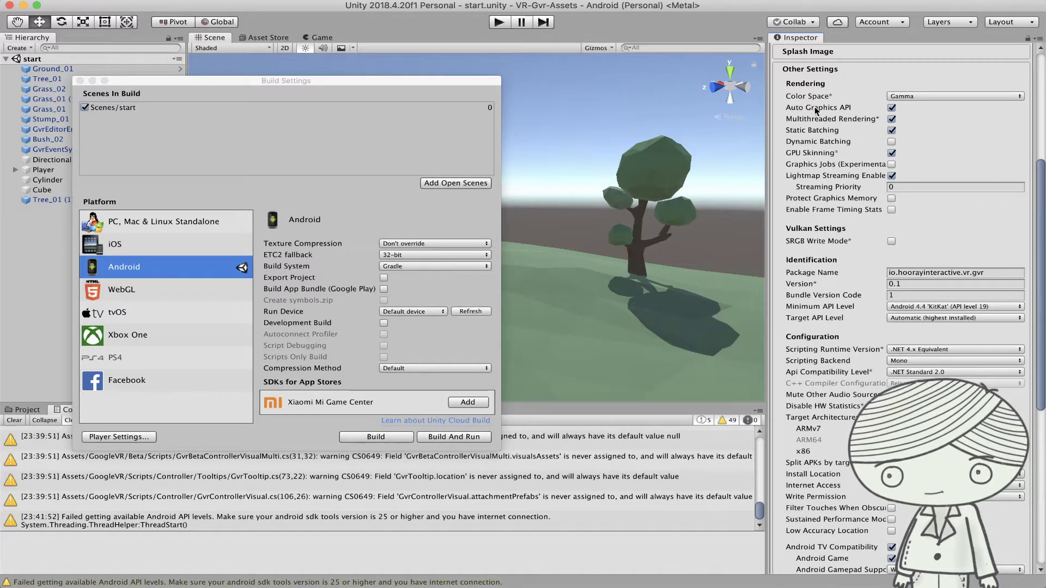
{"action": "left_click", "coordinate": [815, 306]}
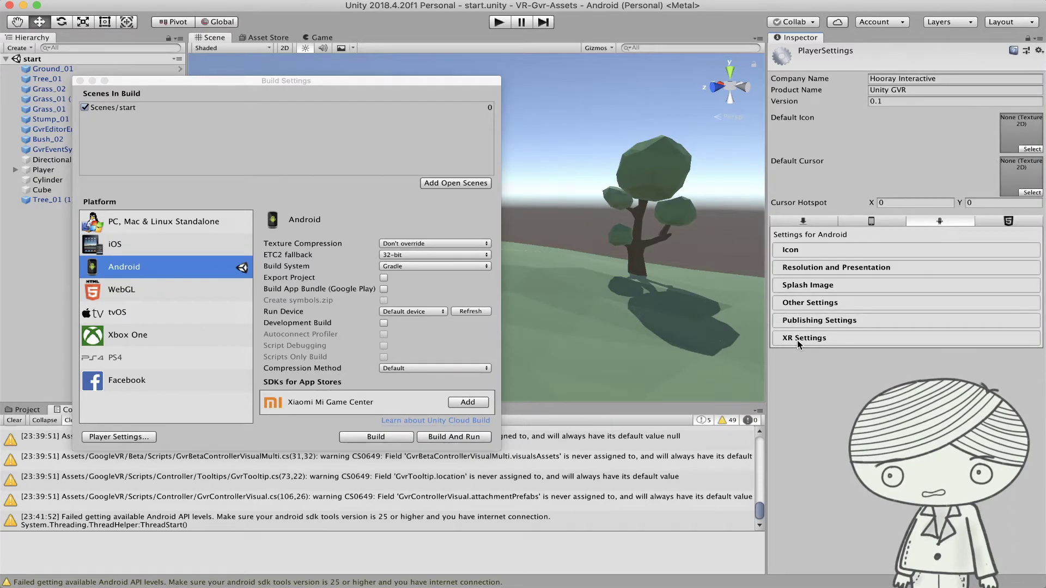
{"action": "left_click", "coordinate": [800, 339]}
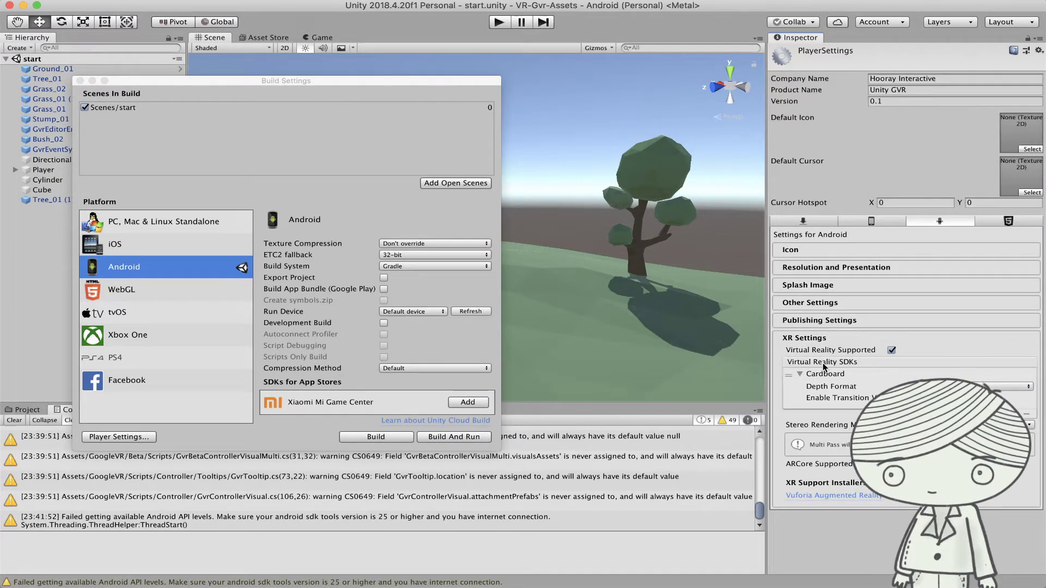
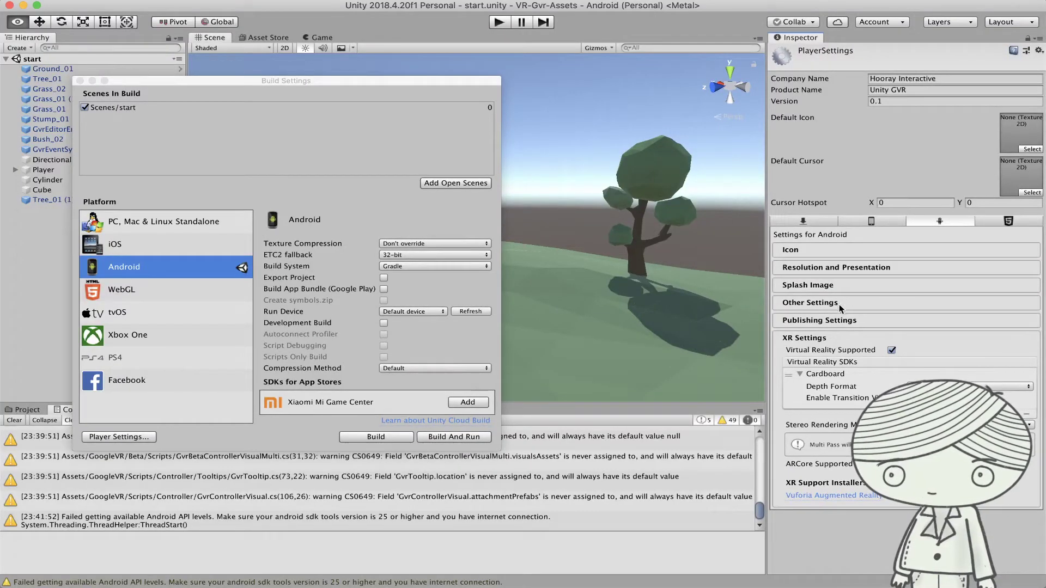
Expand Other Settings and examine the Android package name and API levels along with the company and product names.
{"action": "left_click", "coordinate": [836, 304]}
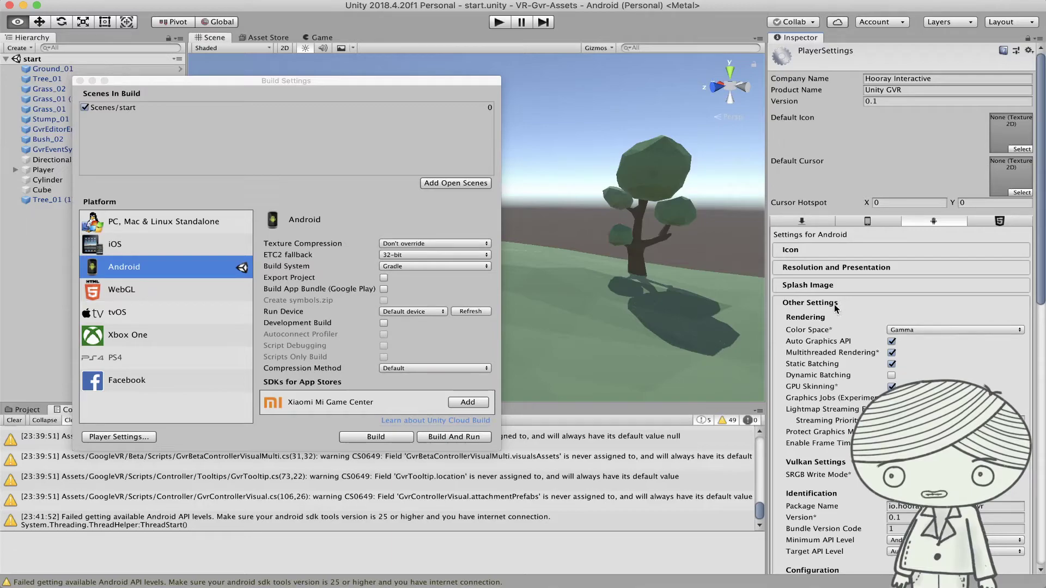
{"action": "scroll", "coordinate": [839, 309], "scroll_direction": "down", "scroll_amount": 10}
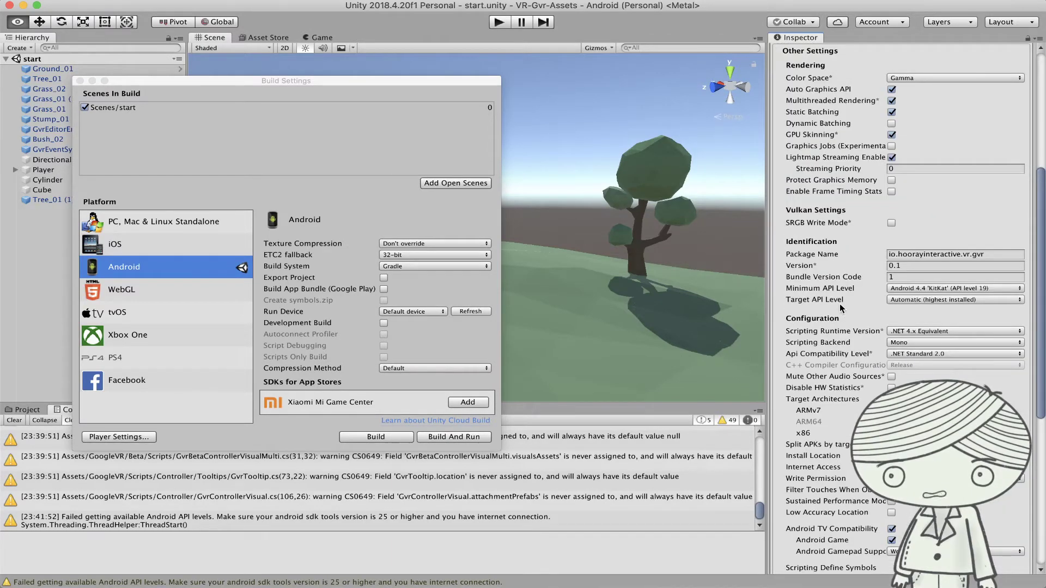
{"action": "left_click", "coordinate": [996, 253]}
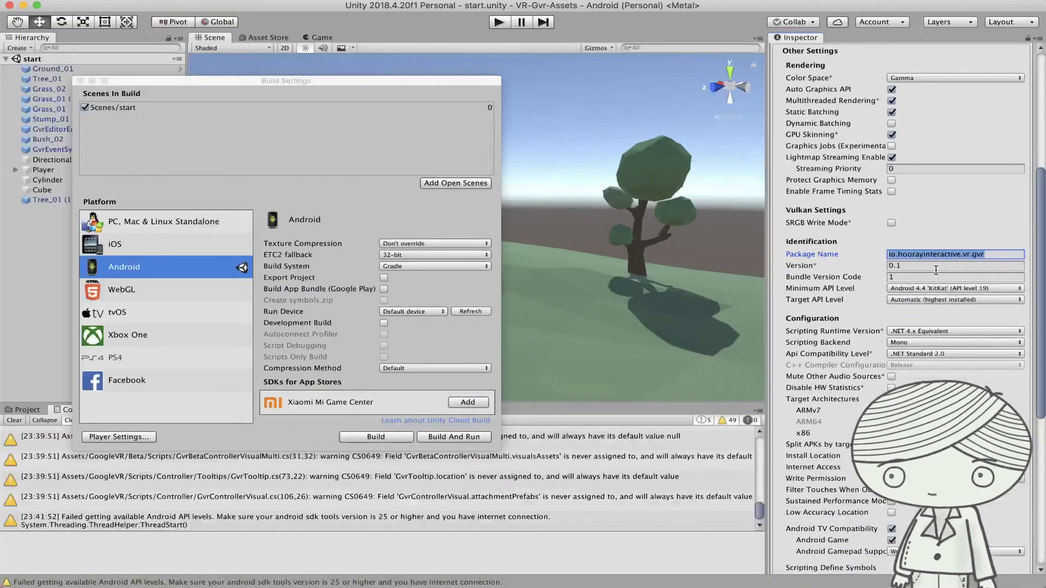
{"action": "scroll", "coordinate": [842, 241], "scroll_direction": "up", "scroll_amount": 10}
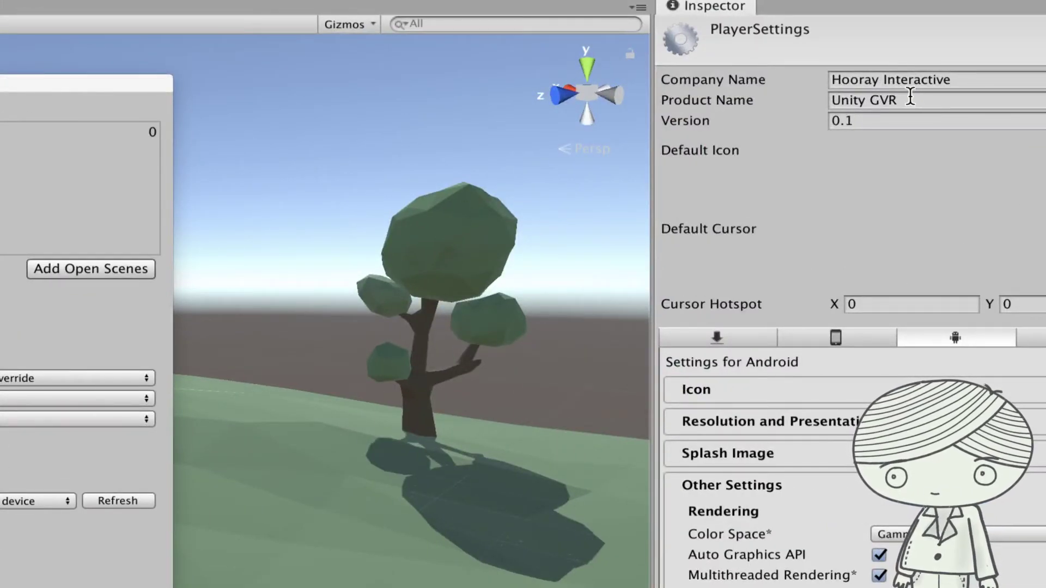
{"action": "right_click", "coordinate": [907, 98]}
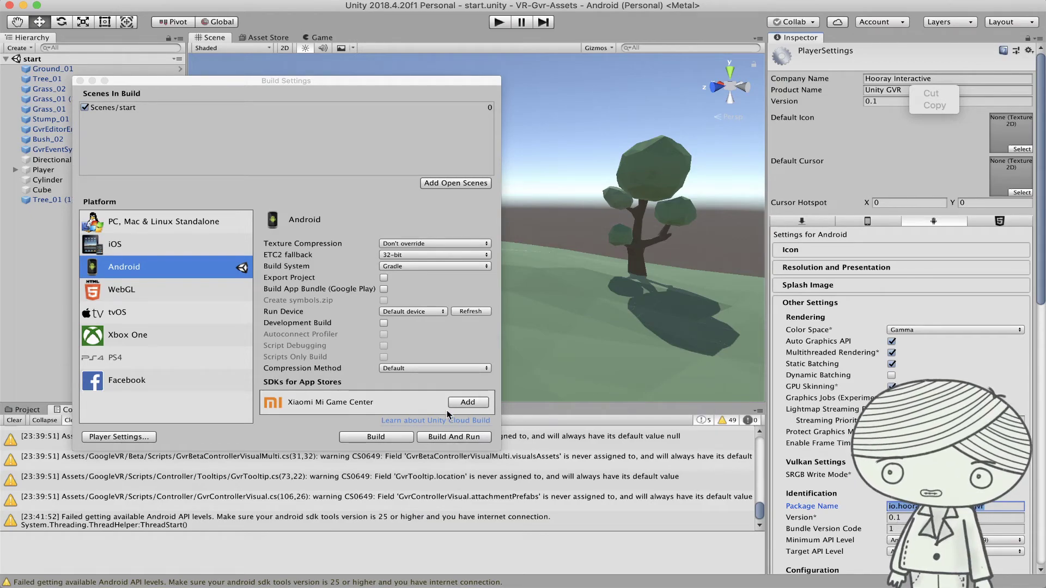
Build and run the project as gvrAssets.apk in VR-Gvr-Assets, replacing the existing file and using the highest installed Android SDK.
{"action": "left_click", "coordinate": [357, 78]}
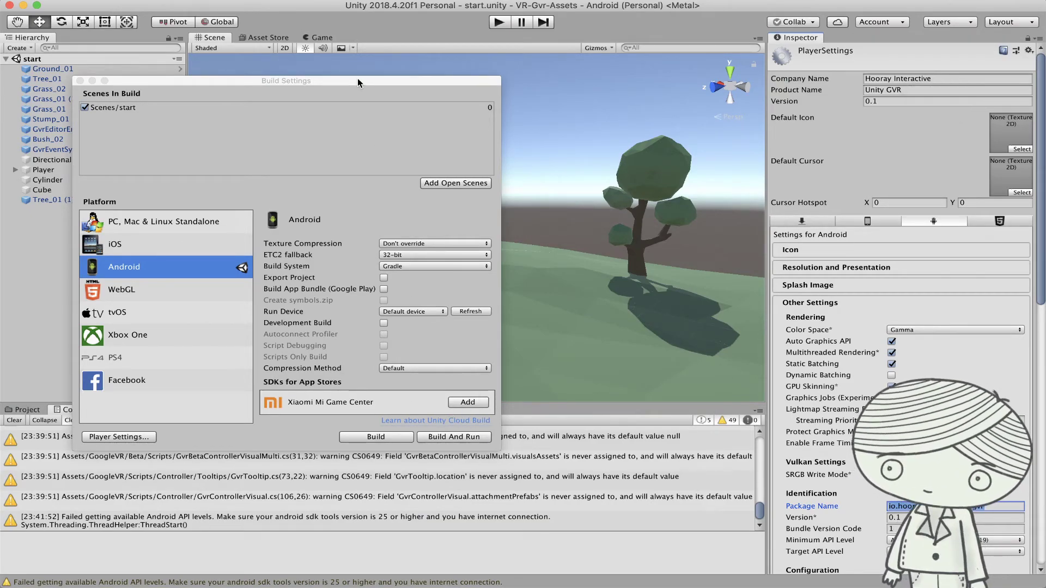
{"action": "left_click_drag", "start_coordinate": [357, 78], "coordinate": [456, 65]}
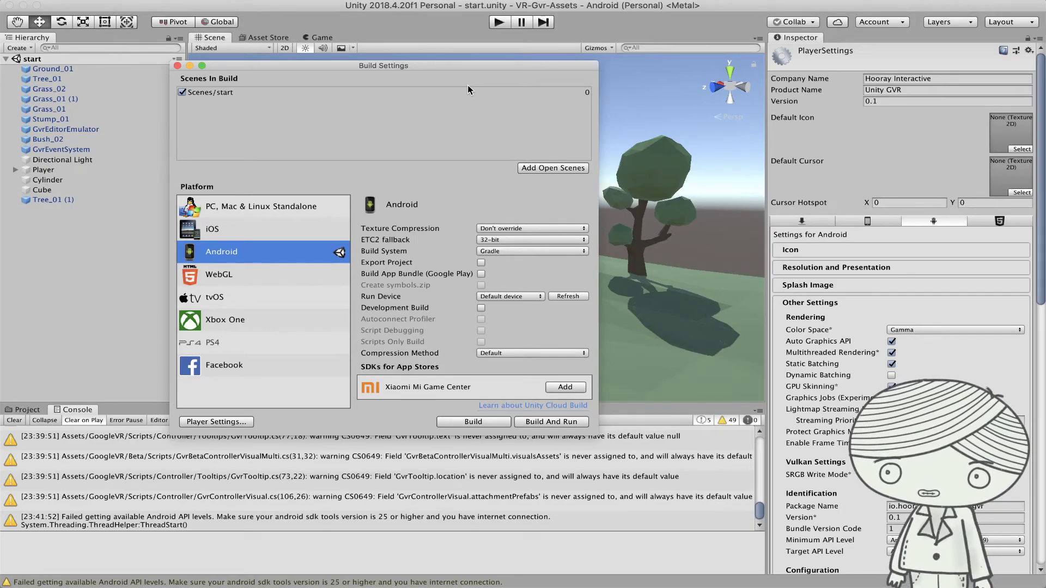
{"action": "left_click_drag", "start_coordinate": [420, 67], "coordinate": [404, 83]}
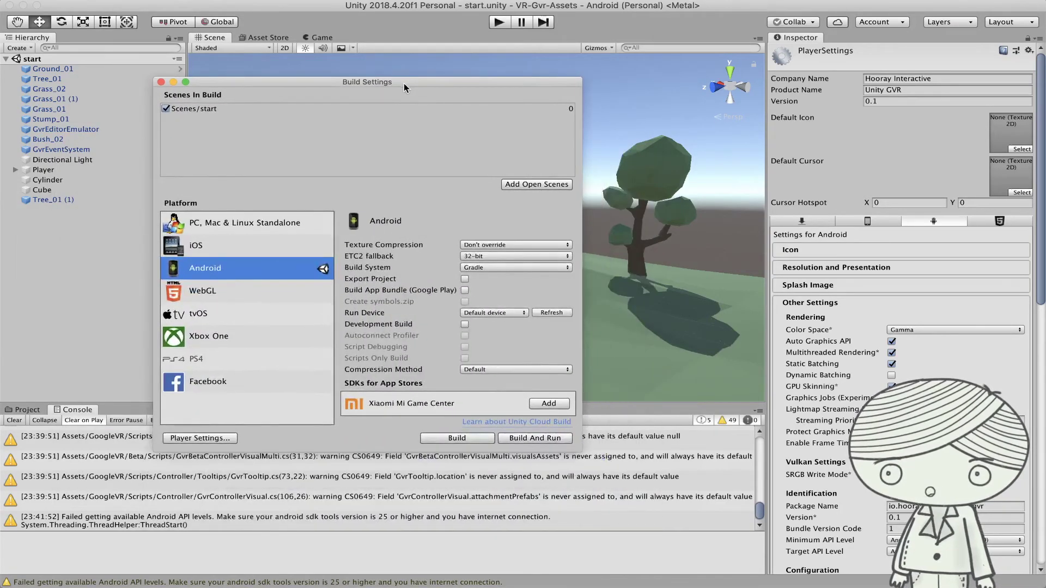
{"action": "left_click", "coordinate": [531, 436]}
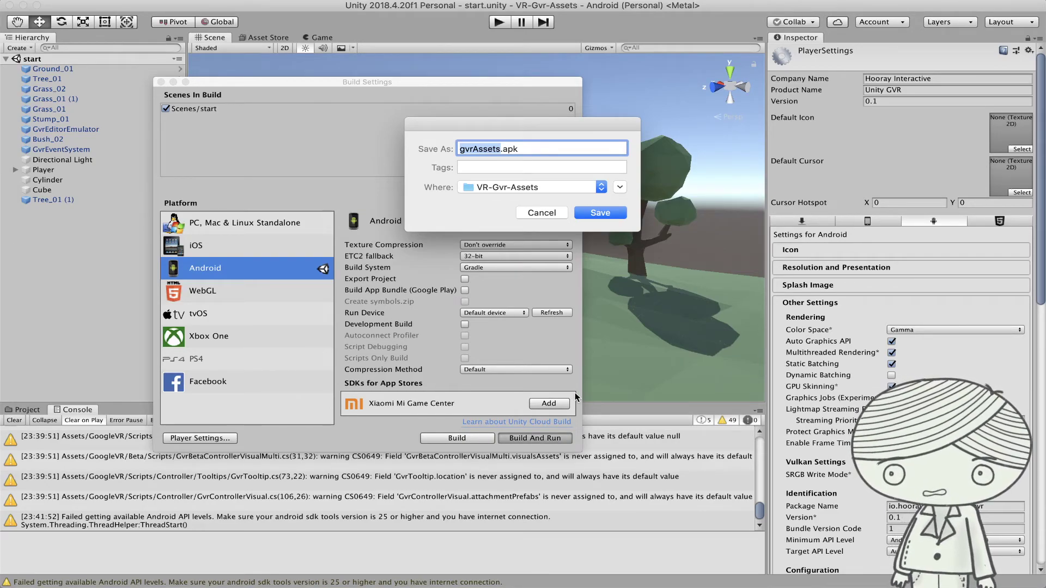
{"action": "left_click", "coordinate": [595, 214]}
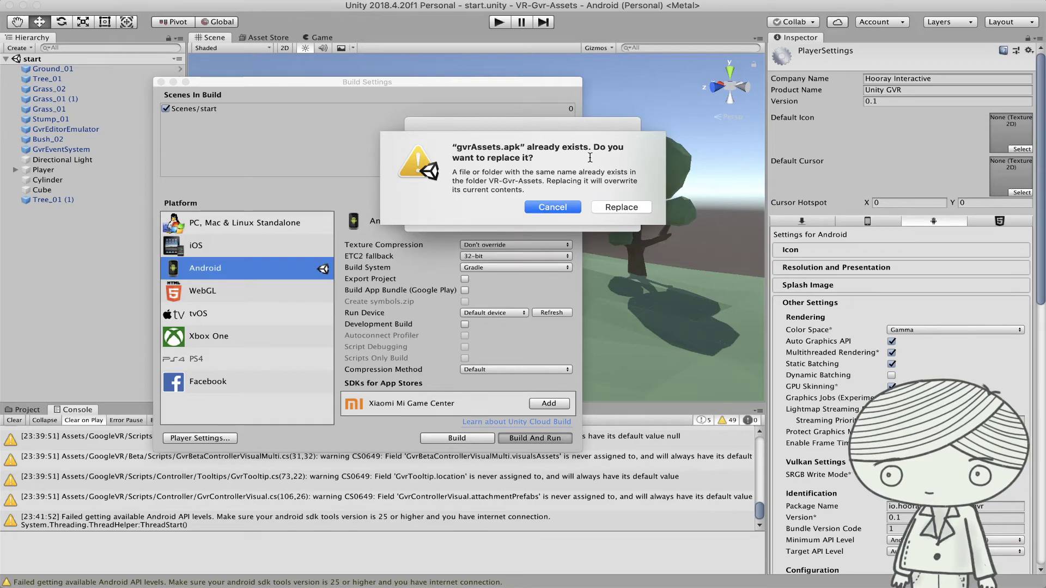
{"action": "left_click", "coordinate": [610, 207]}
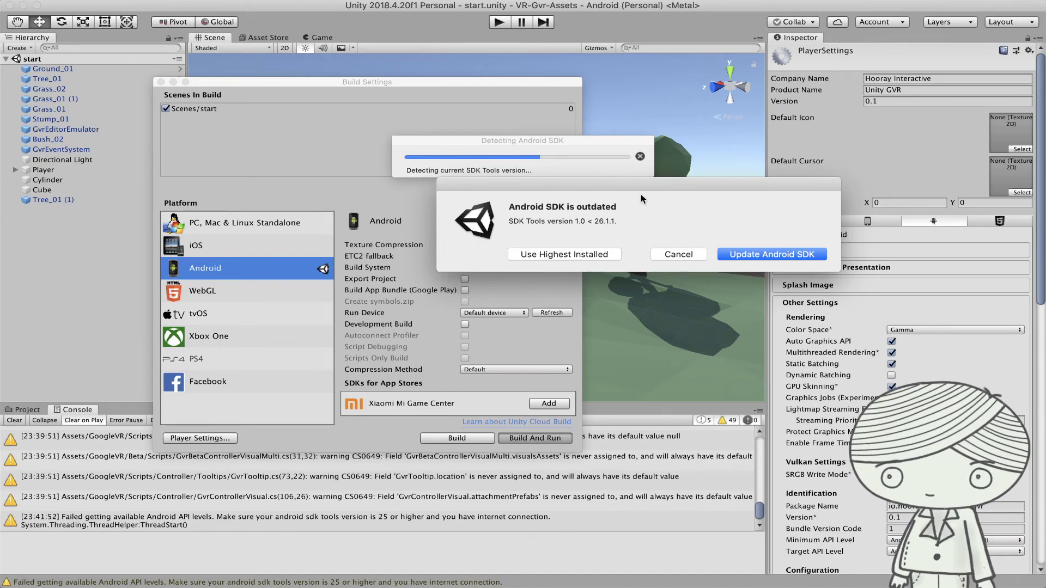
{"action": "left_click_drag", "start_coordinate": [638, 186], "coordinate": [439, 189]}
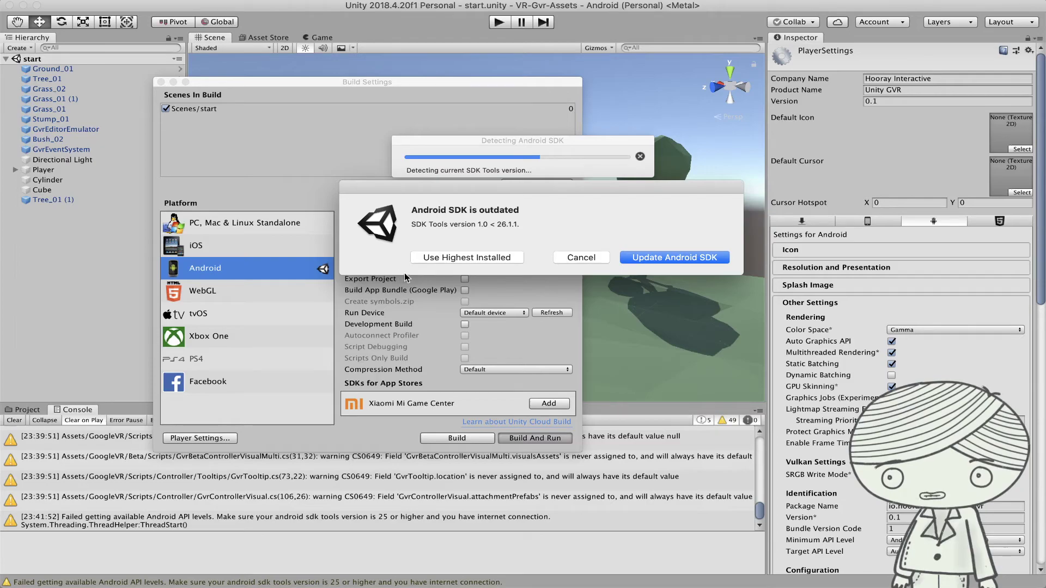
{"action": "left_click", "coordinate": [457, 258]}
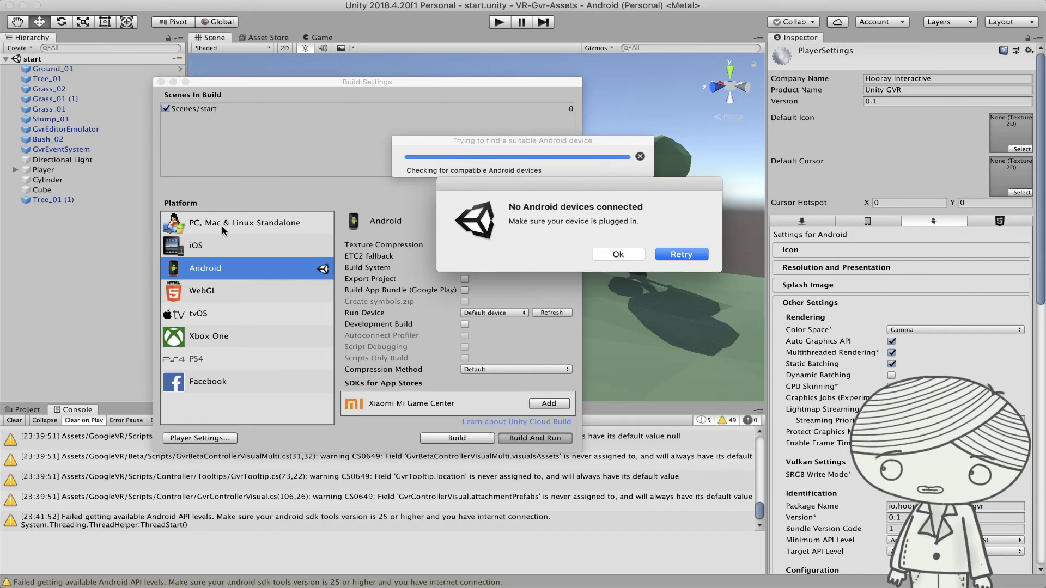
Switch from Unity to the Android Build diagram to review the USB connection stage.
{"action": "key", "text": "super+Tab"}
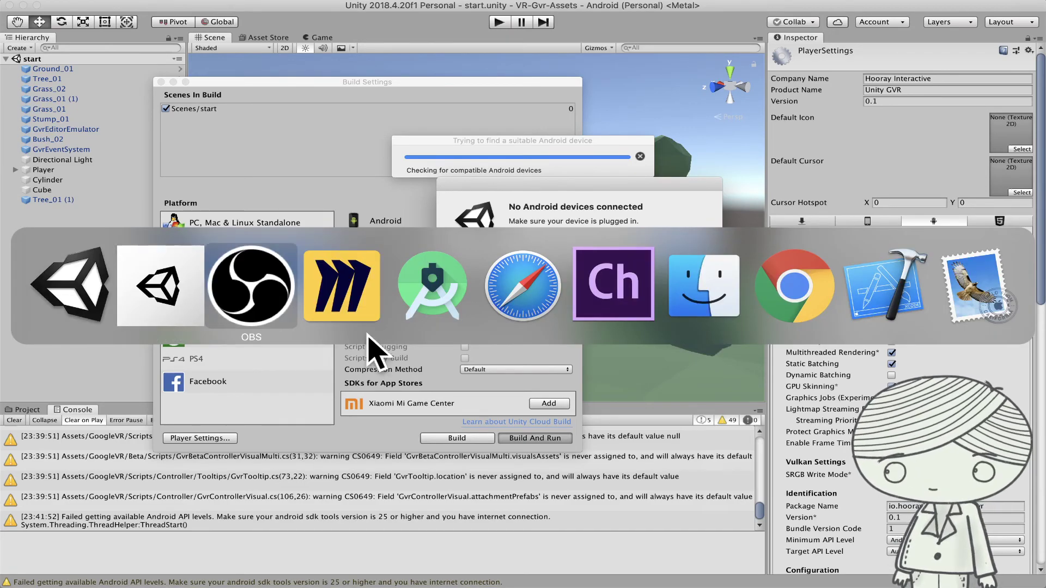
{"action": "left_click", "coordinate": [351, 315]}
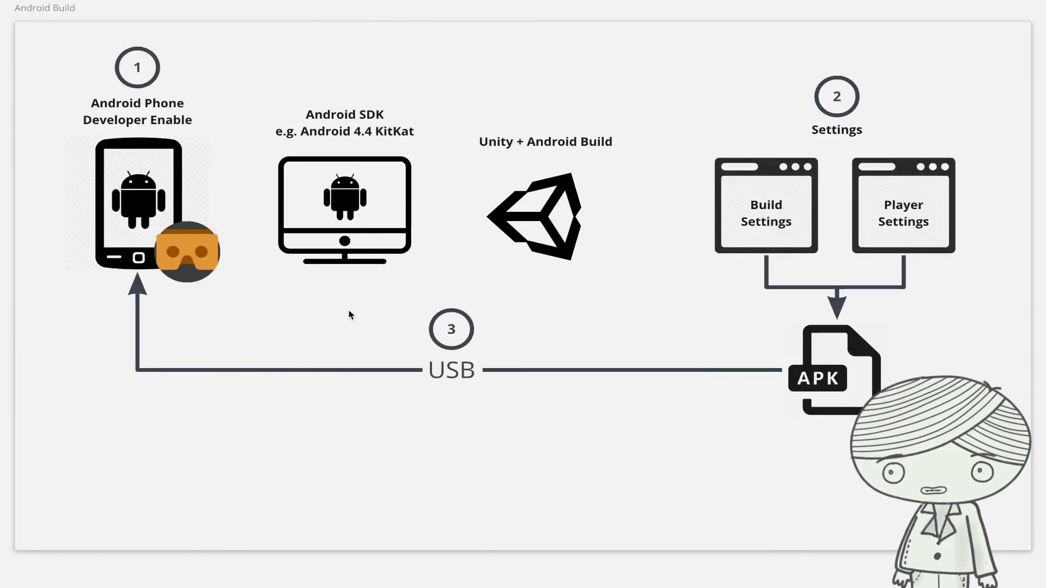